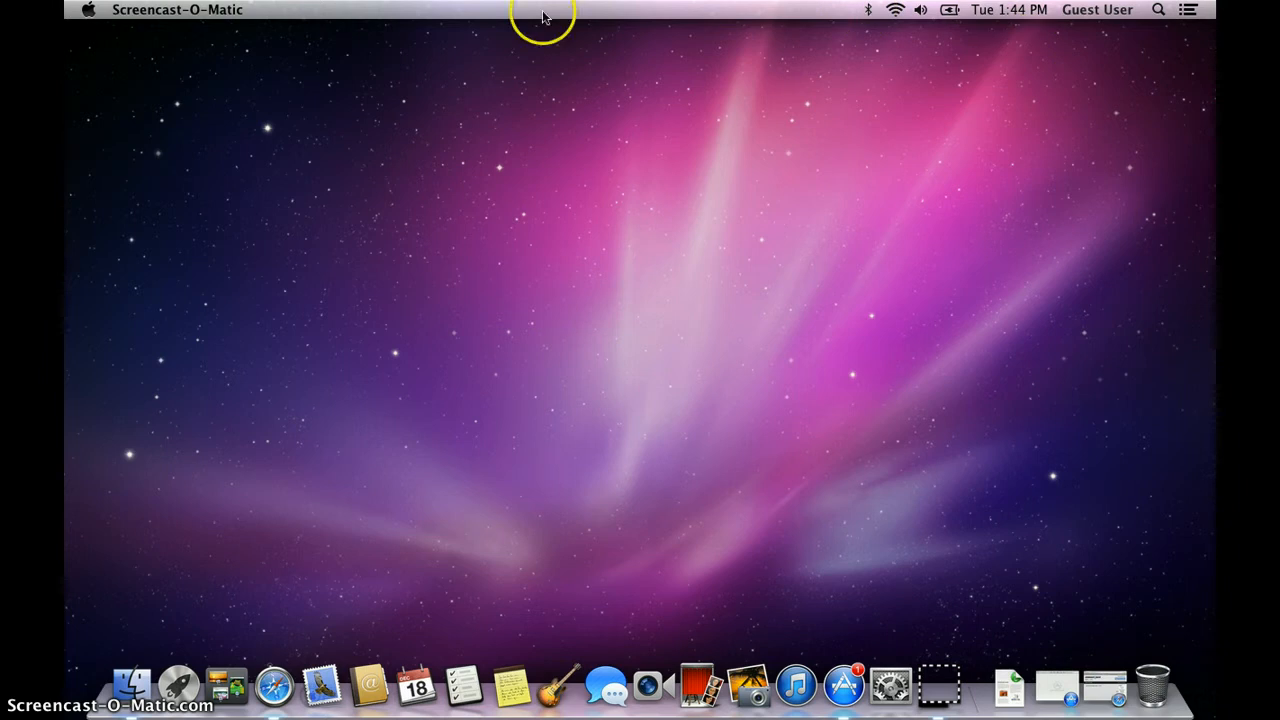
Show and hide the Notification Center, and view the Dashboard widgets before returning to the desktop.
click(1189, 11)
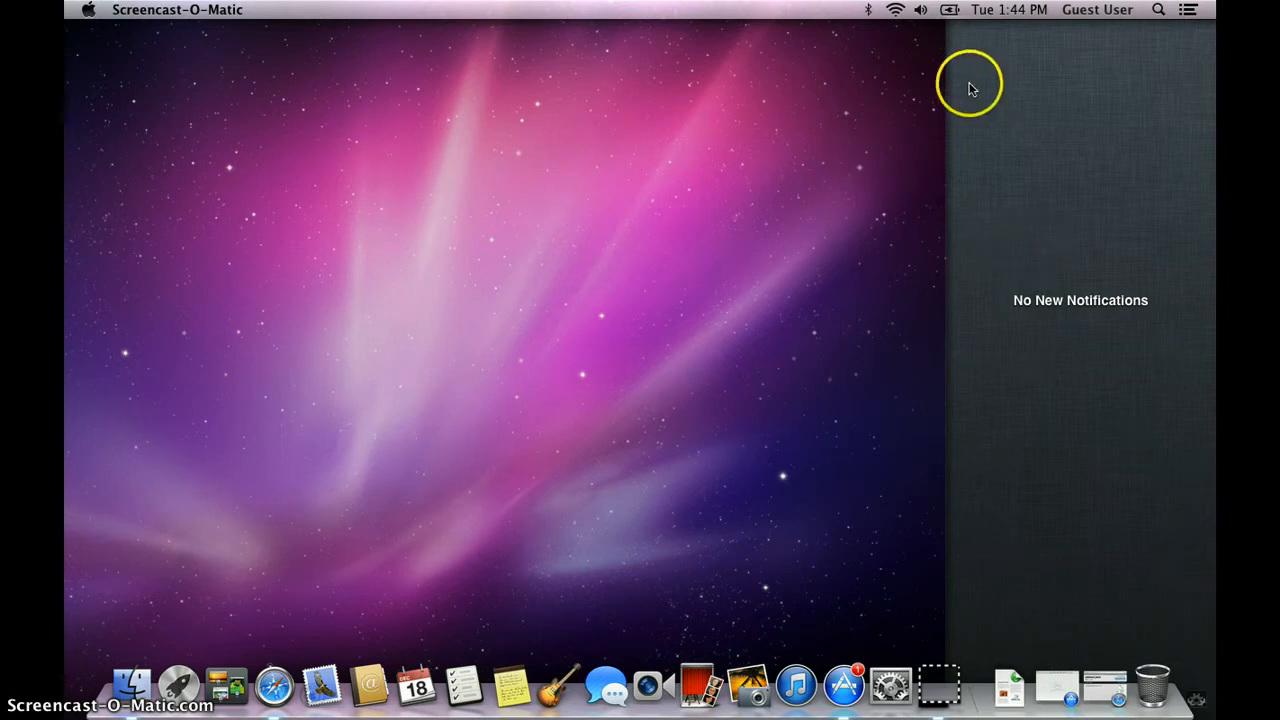
click(1189, 11)
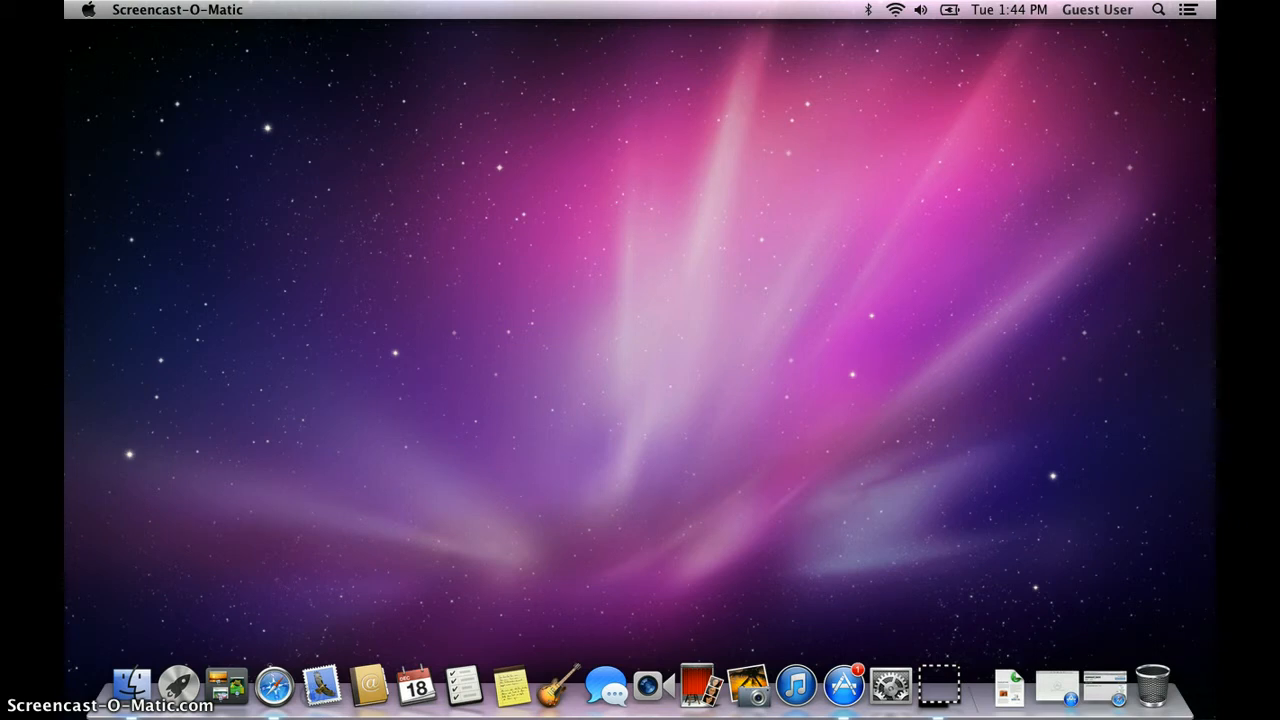
key(F12)
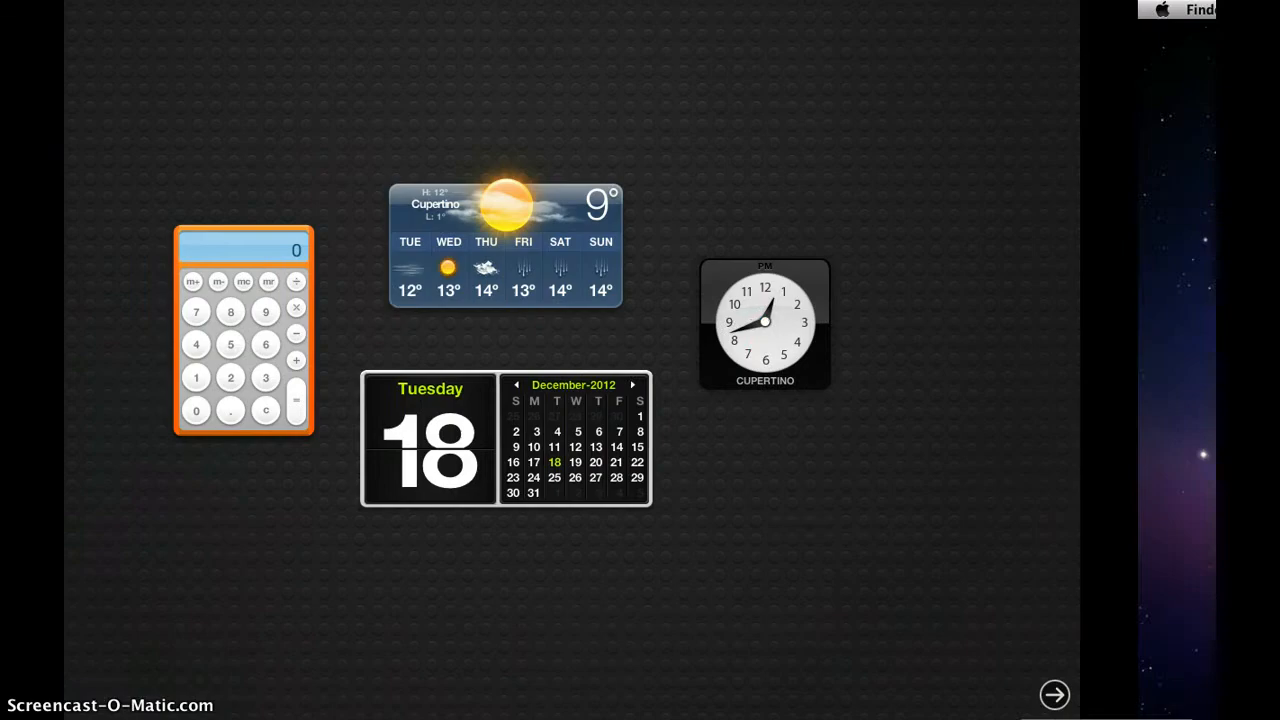
key(F12)
key(F12)
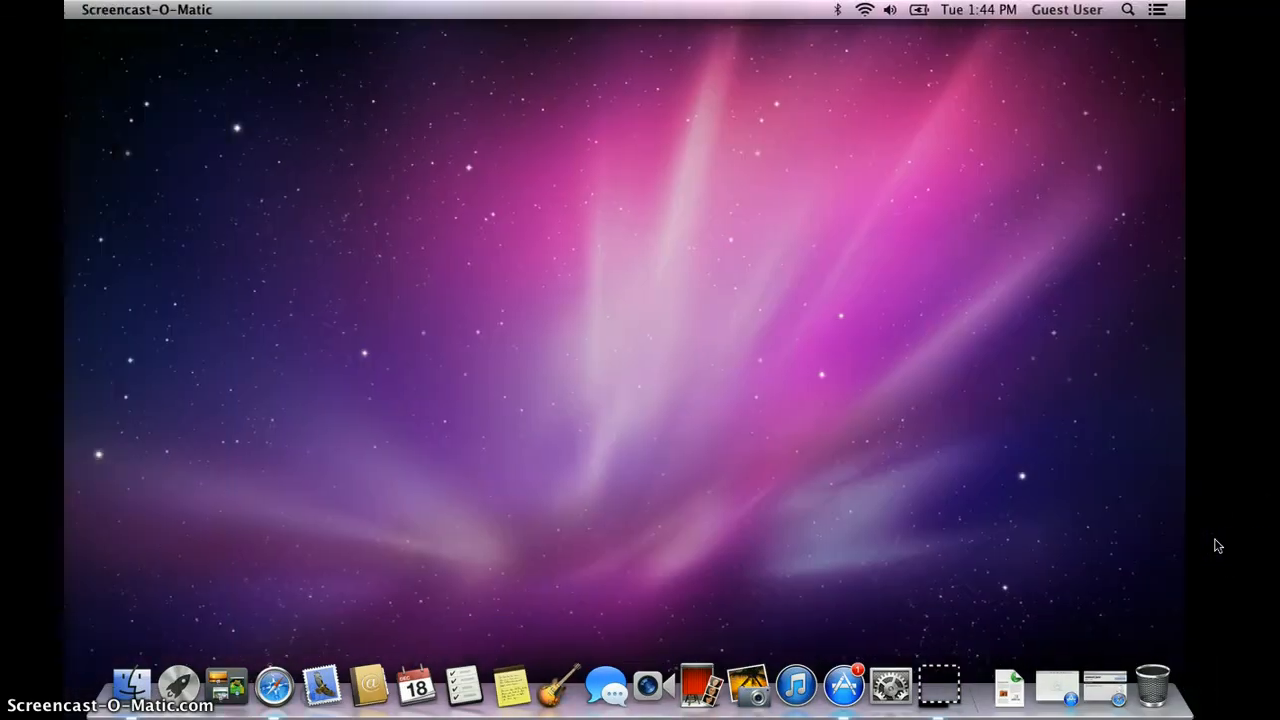
key(F12)
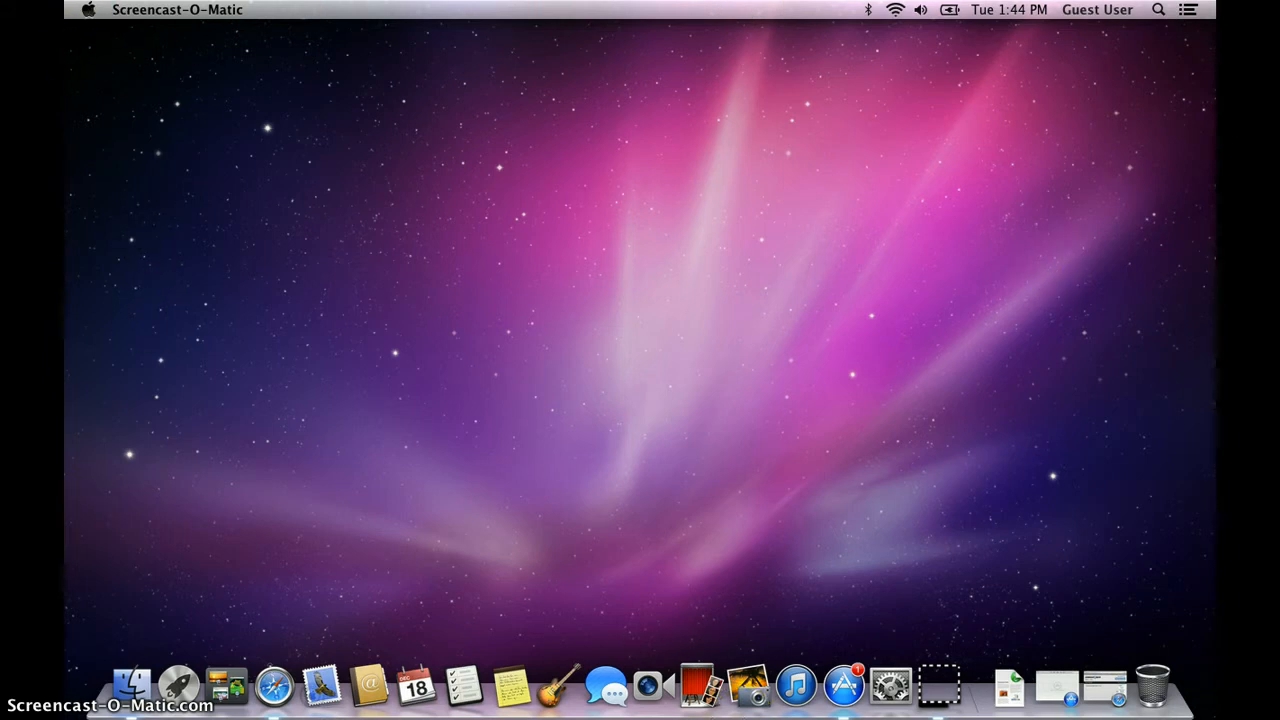
View the Apple menu commands and the Screencast-O-Matic application menu, ending on the Finder desktop.
click(88, 9)
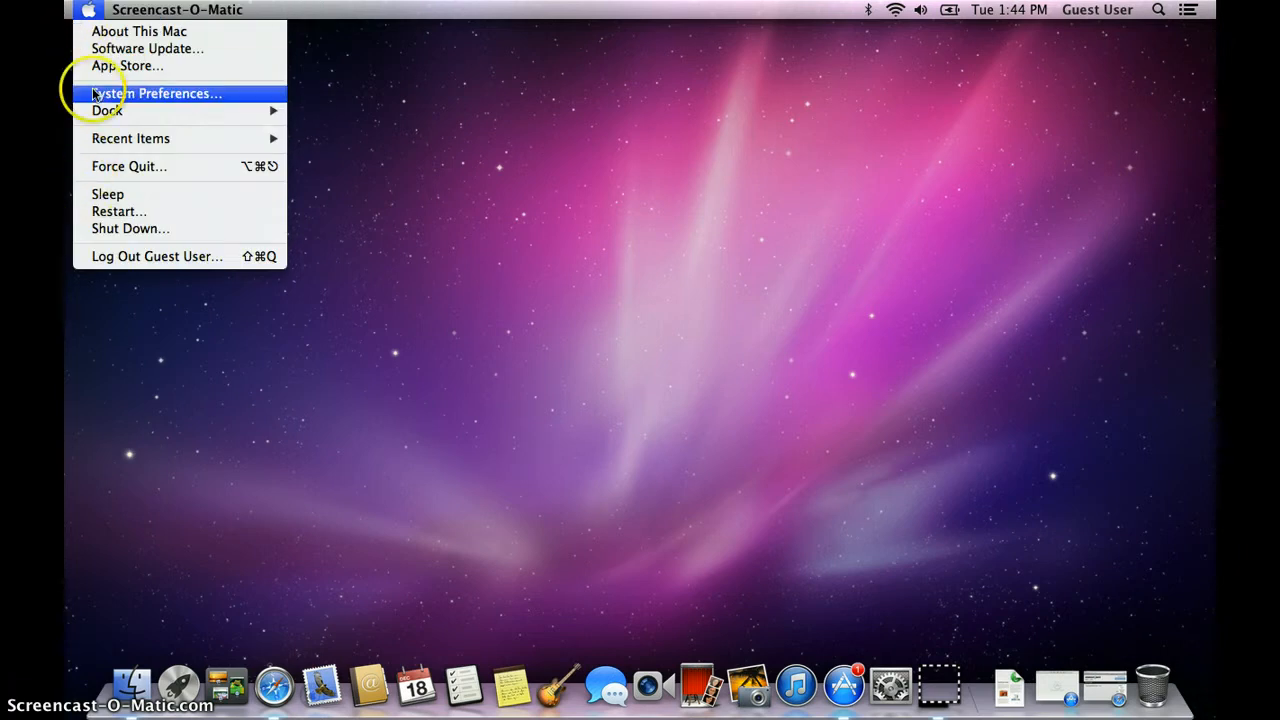
click(329, 194)
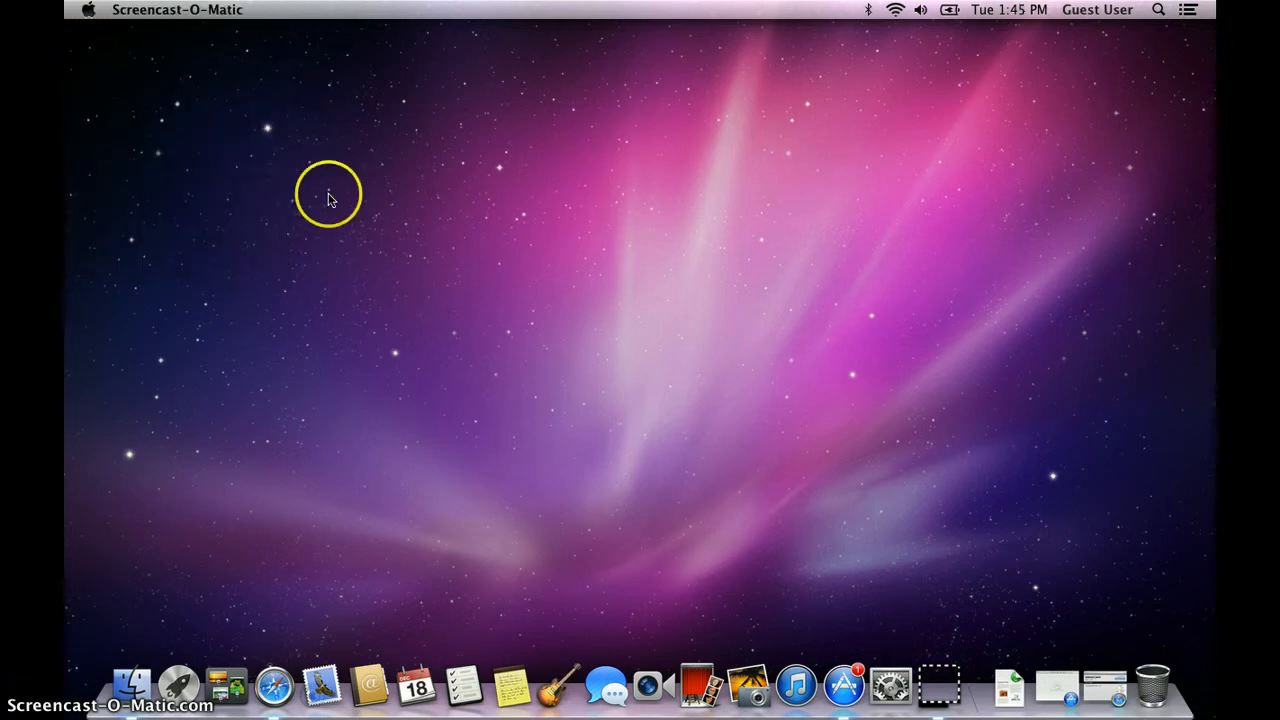
click(157, 12)
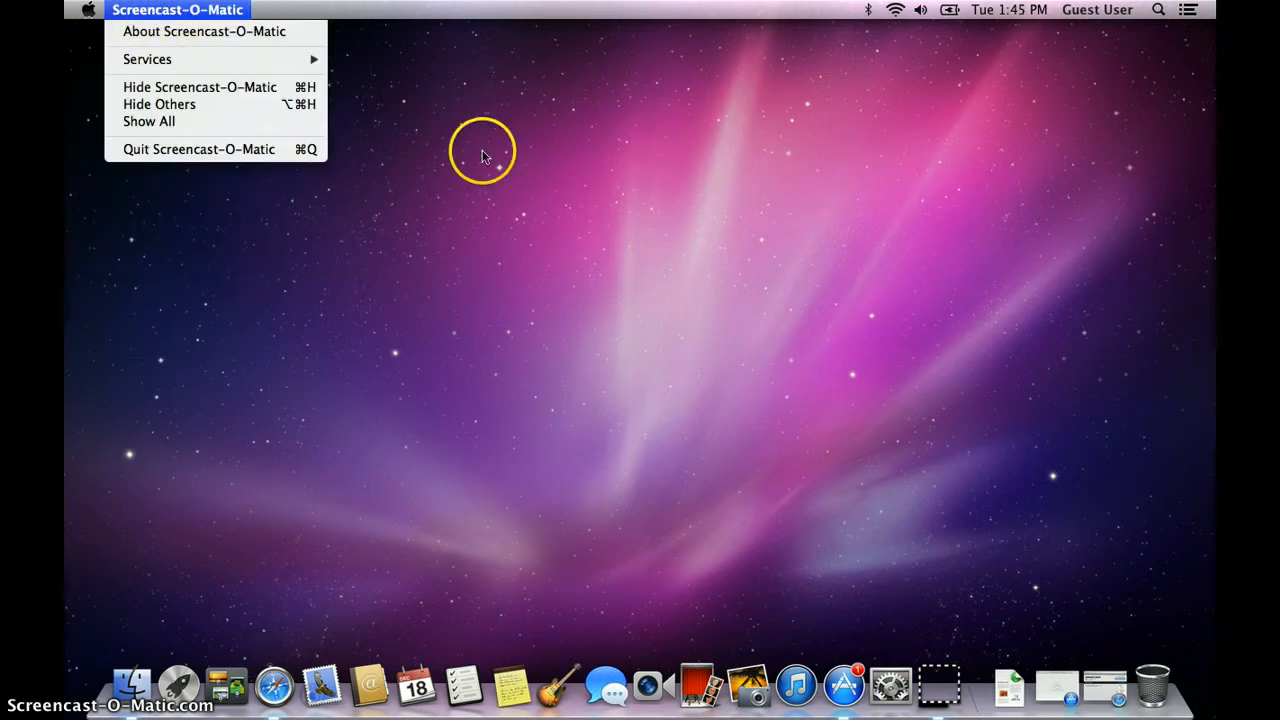
click(249, 330)
click(249, 98)
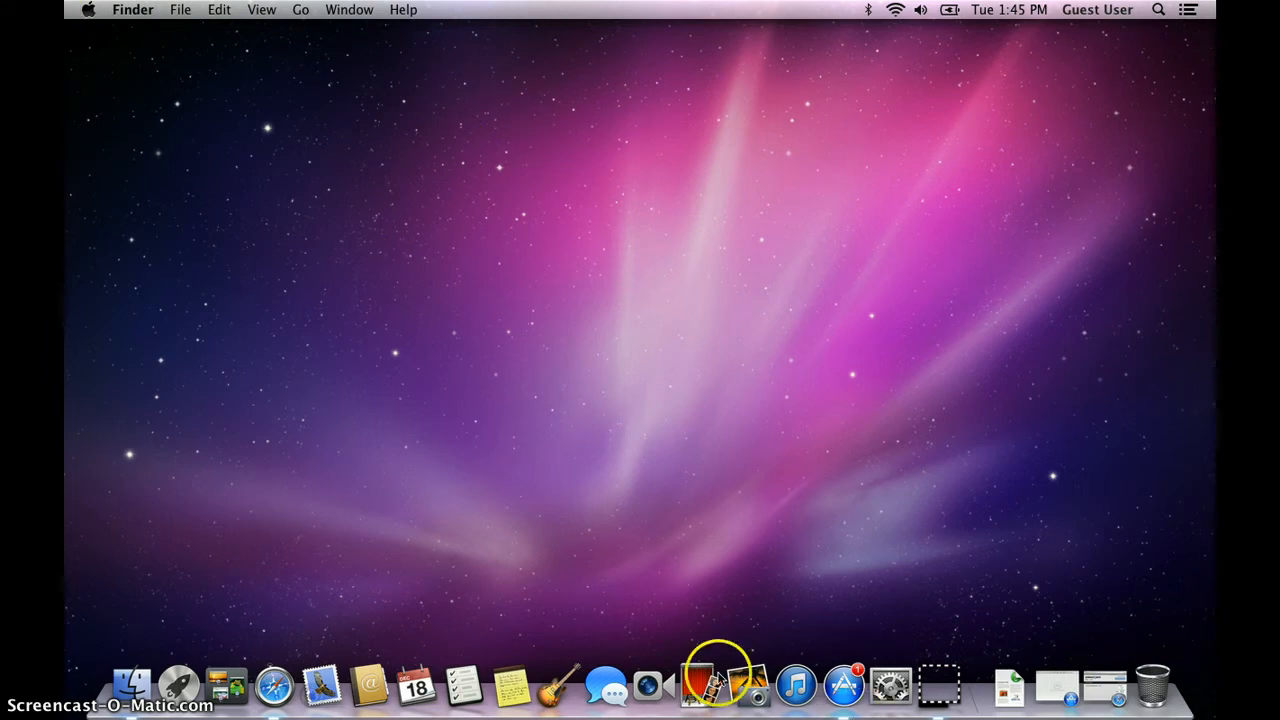
Restore and re-minimize the Safari window showing the Screencast-O-Matic page, and open and close a new Safari window.
click(1110, 680)
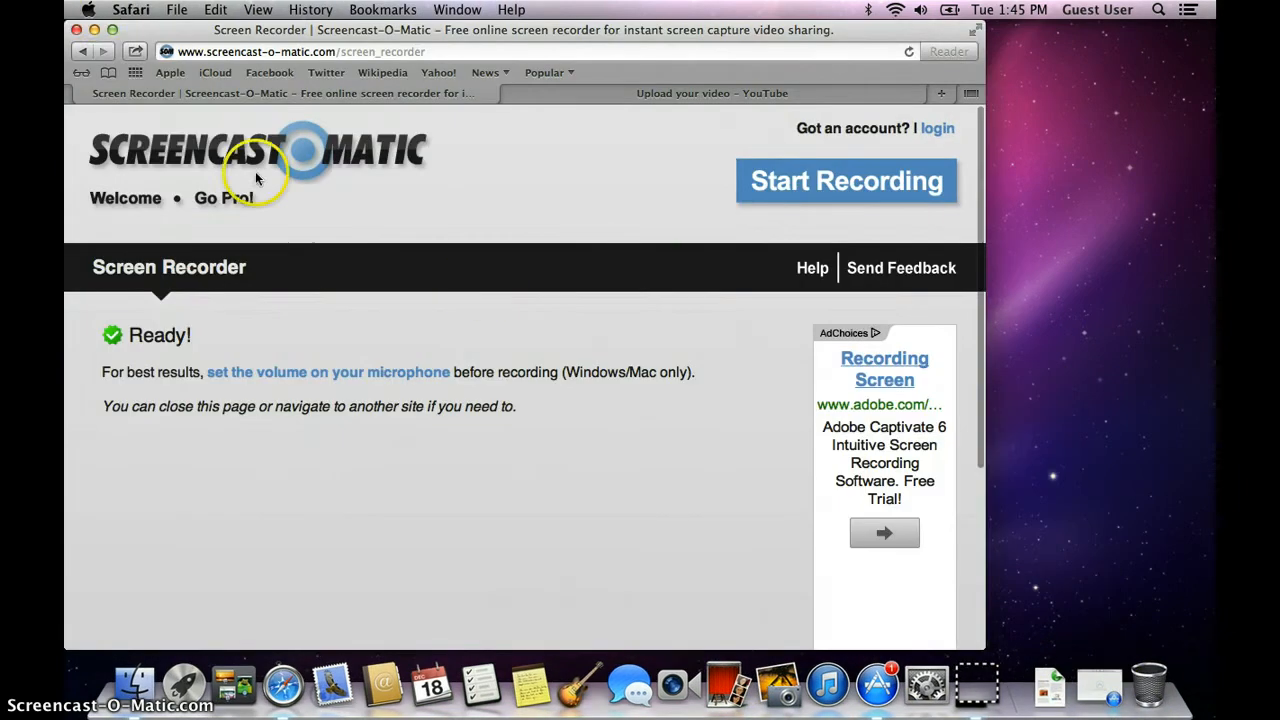
click(94, 30)
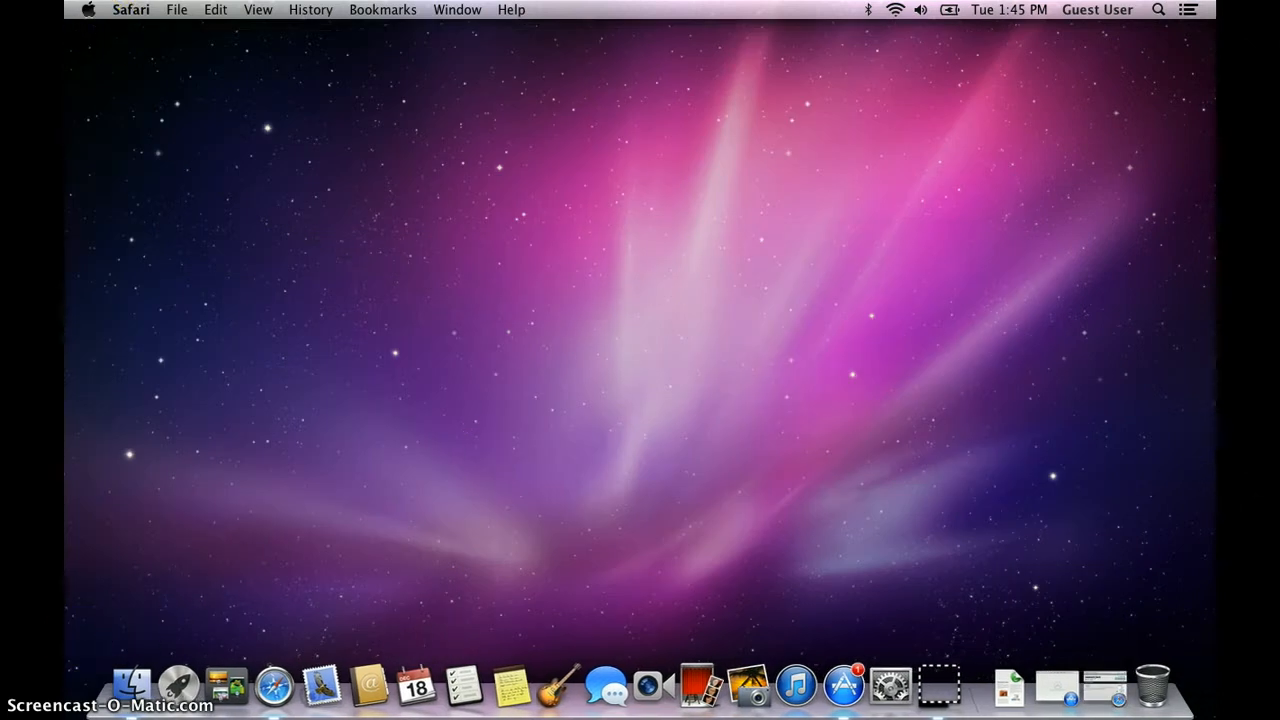
click(178, 10)
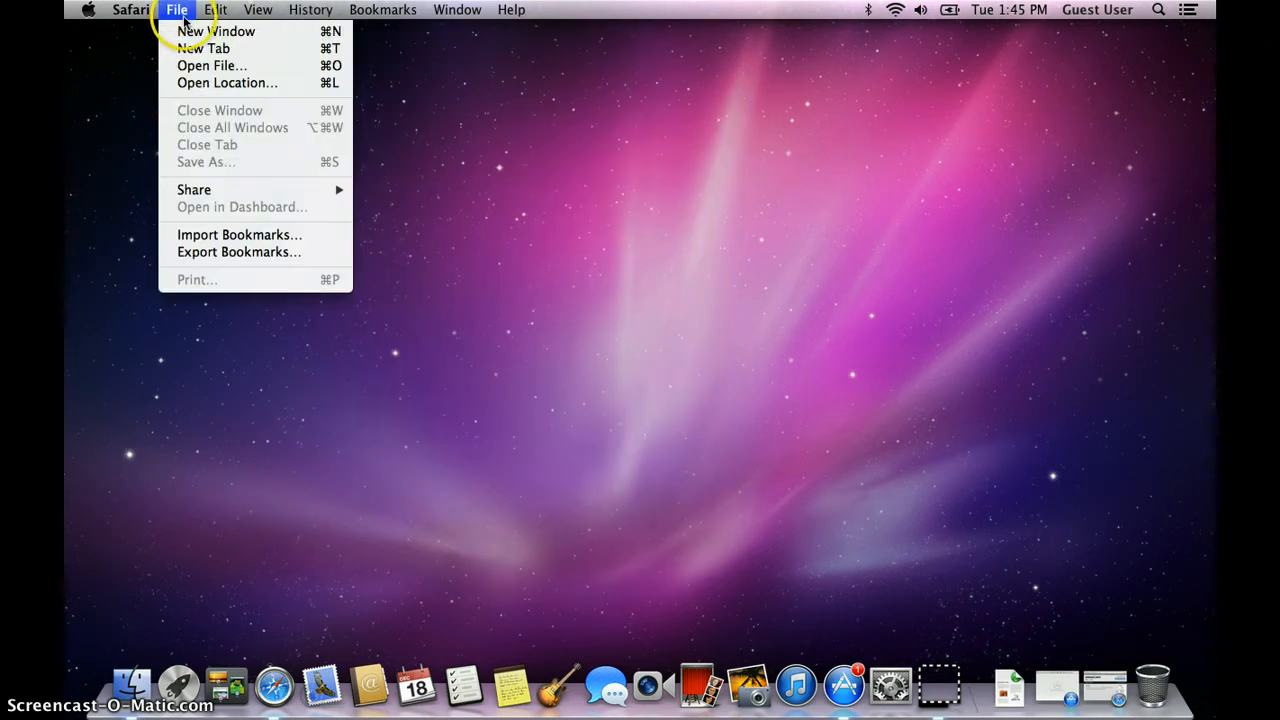
click(205, 31)
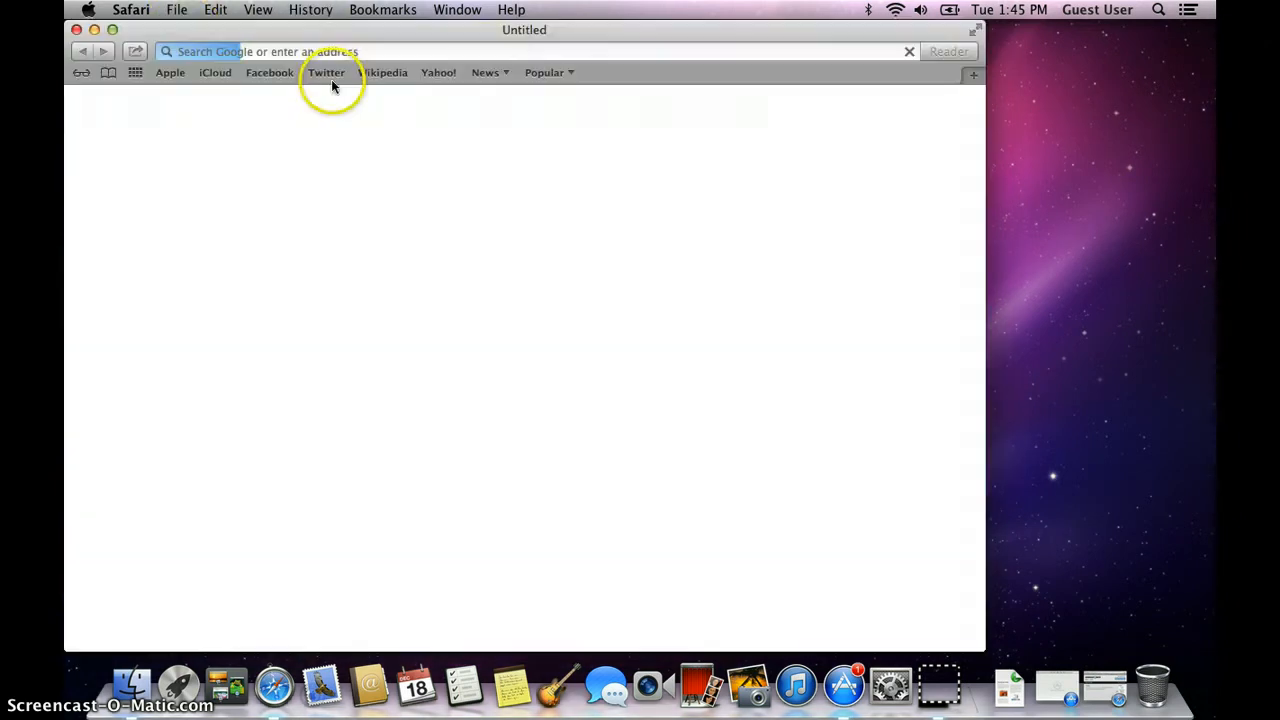
click(76, 29)
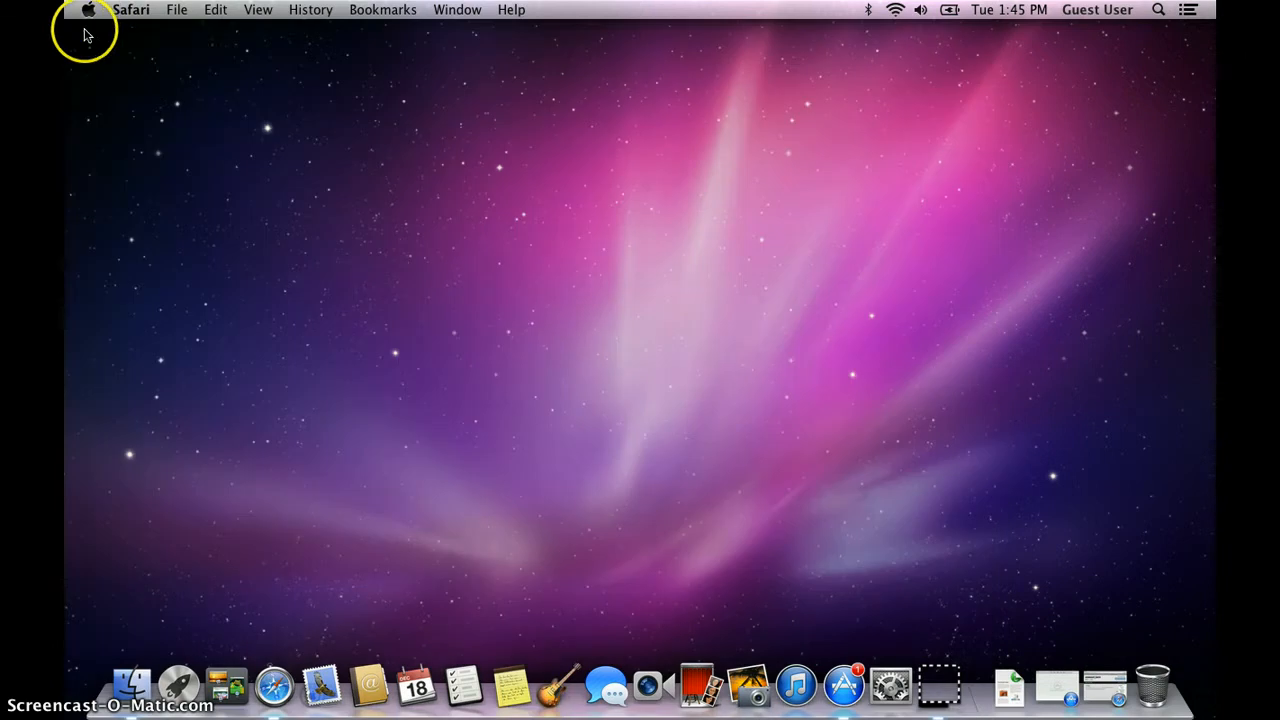
Switch from Safari to Finder, and open and close a new Finder window.
click(185, 22)
click(120, 106)
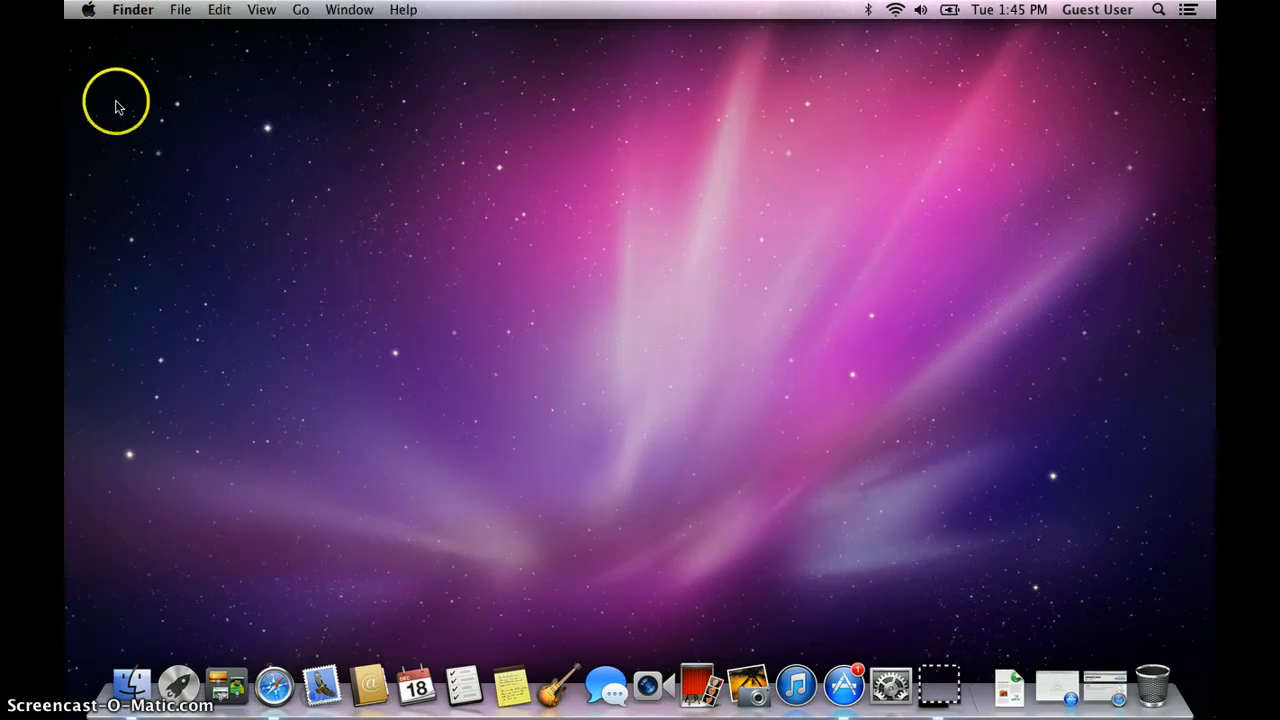
click(174, 14)
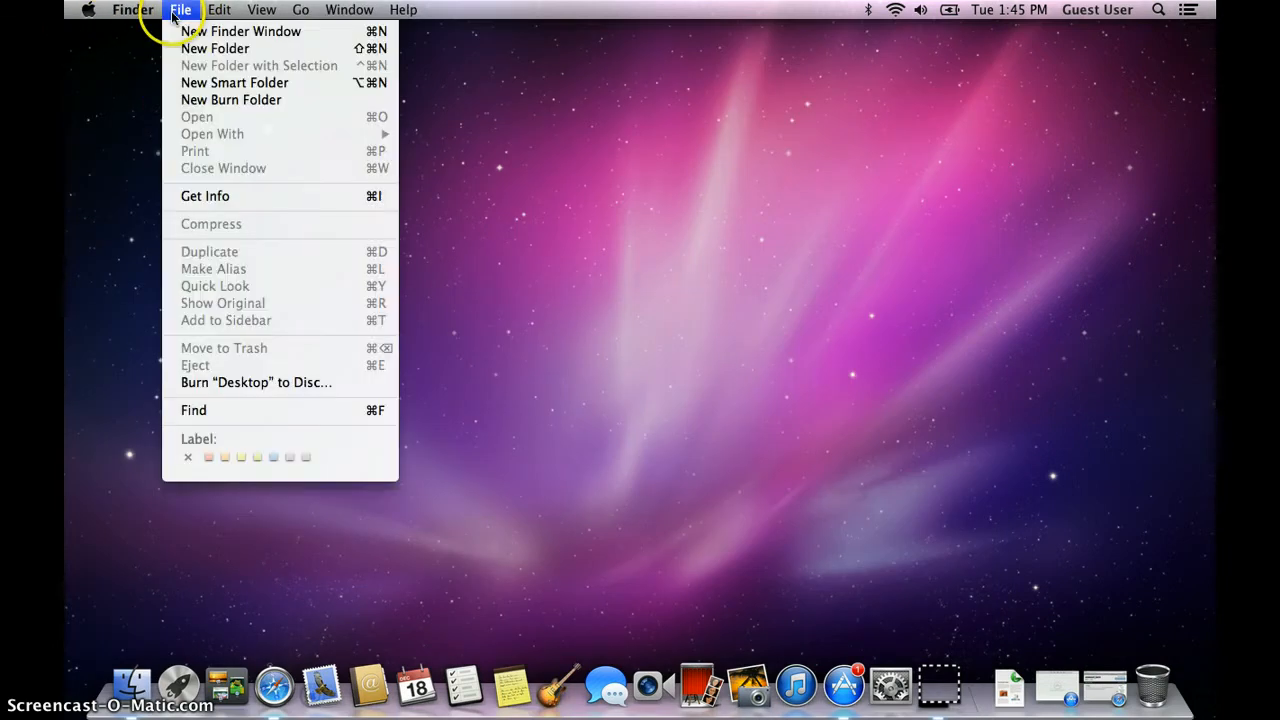
click(224, 33)
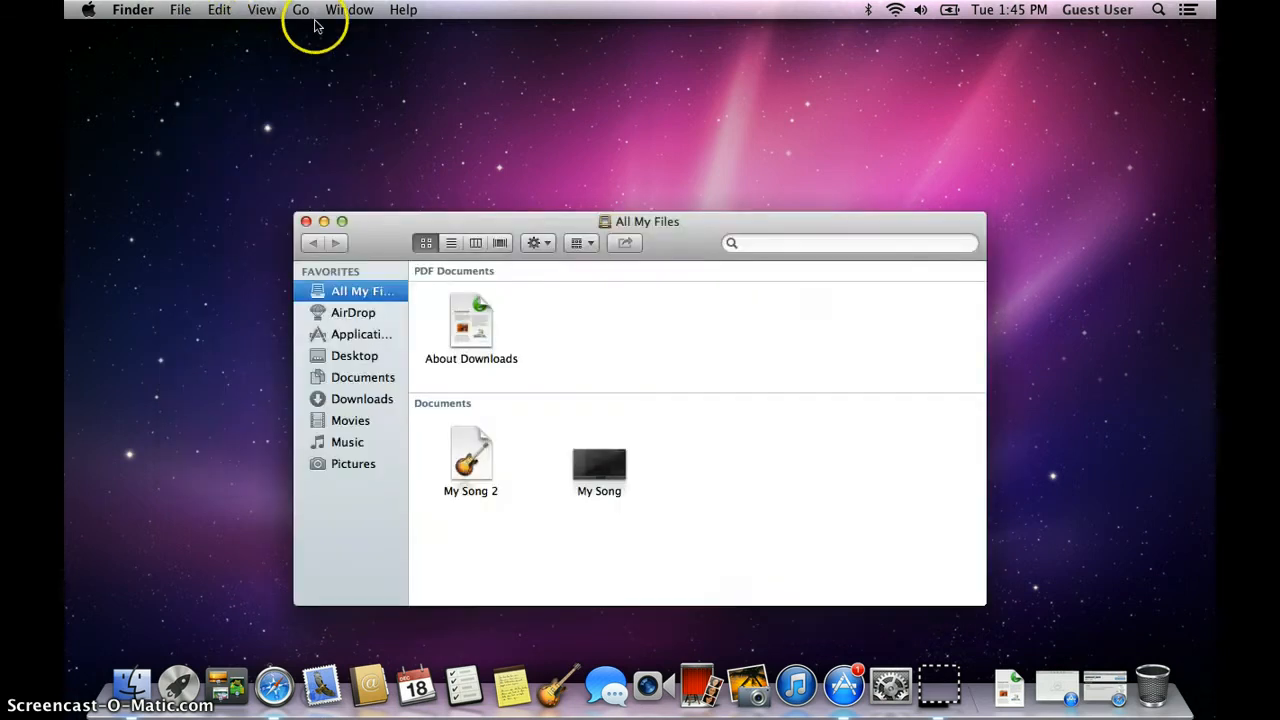
click(306, 221)
Examine the commands in Finder's menus from File and Edit through to Help.
click(190, 14)
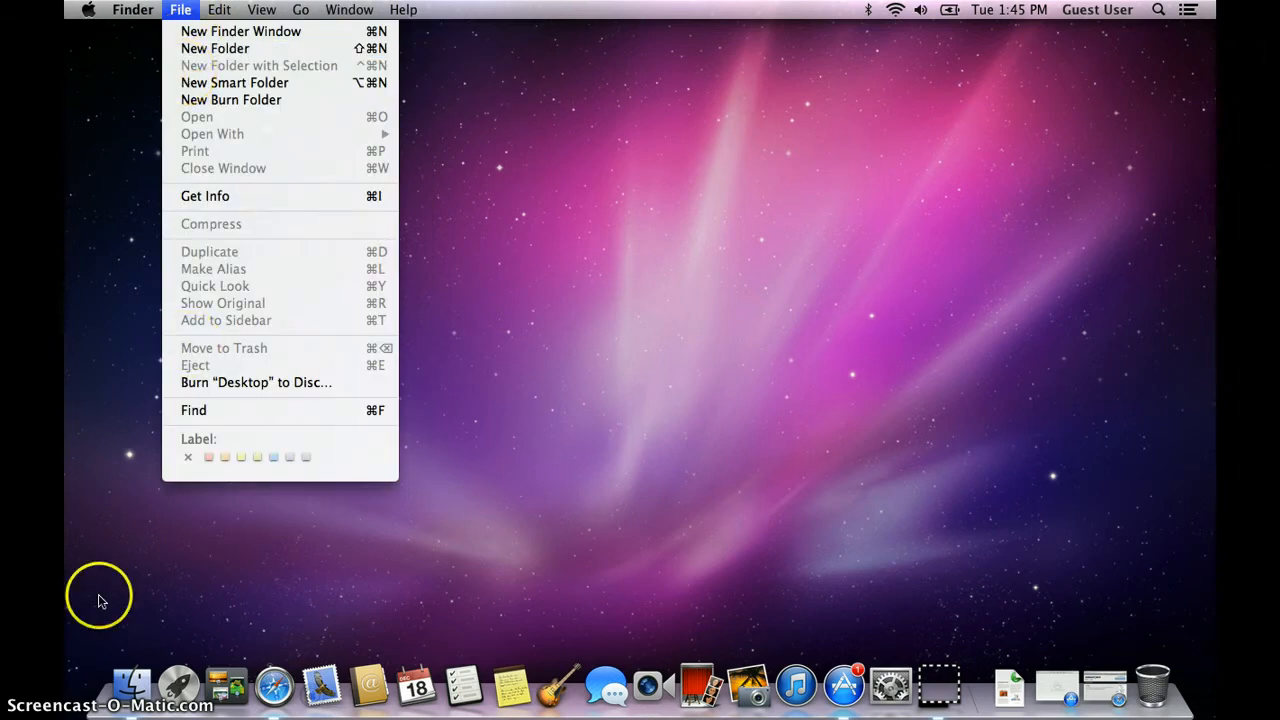
mouse_move(203, 18)
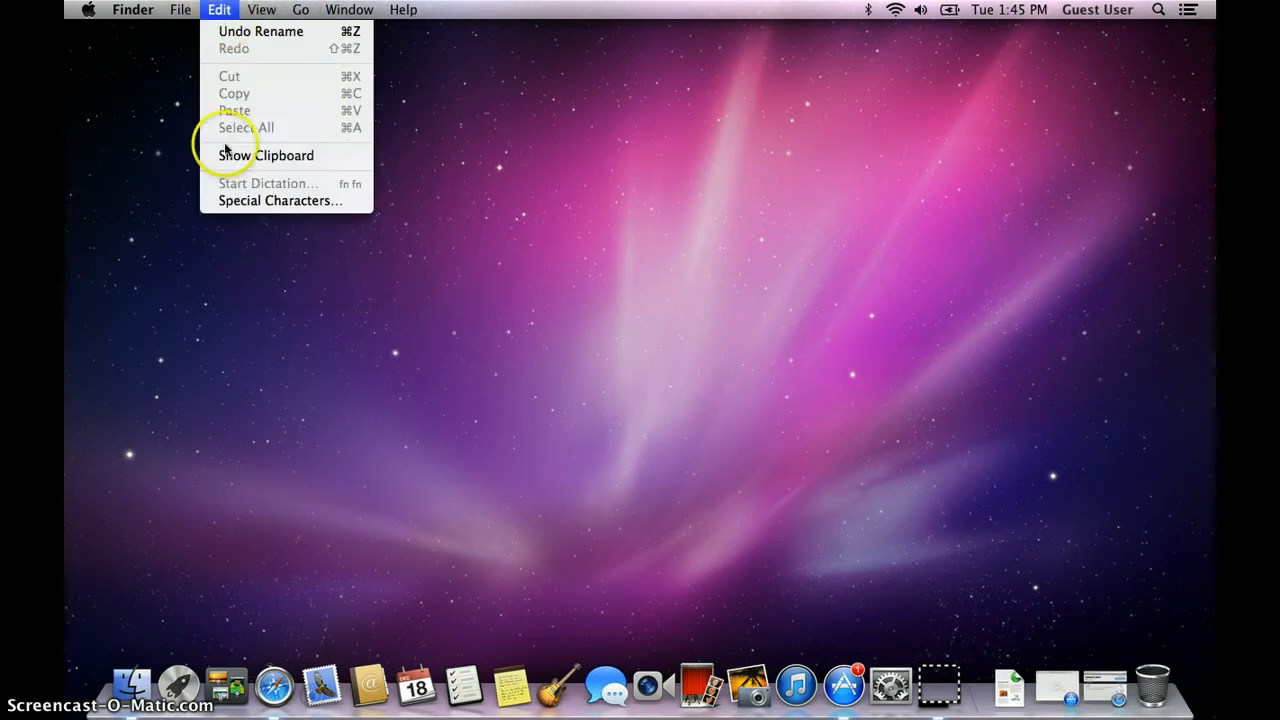
key(Right)
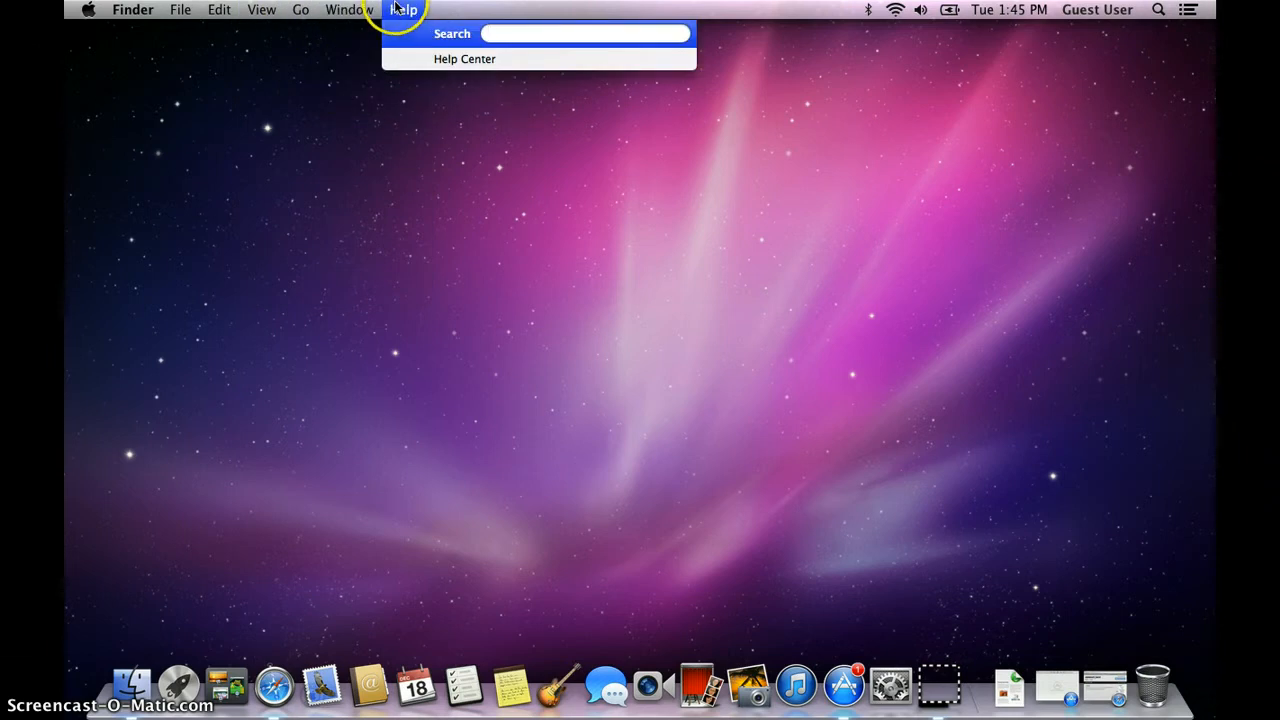
click(729, 36)
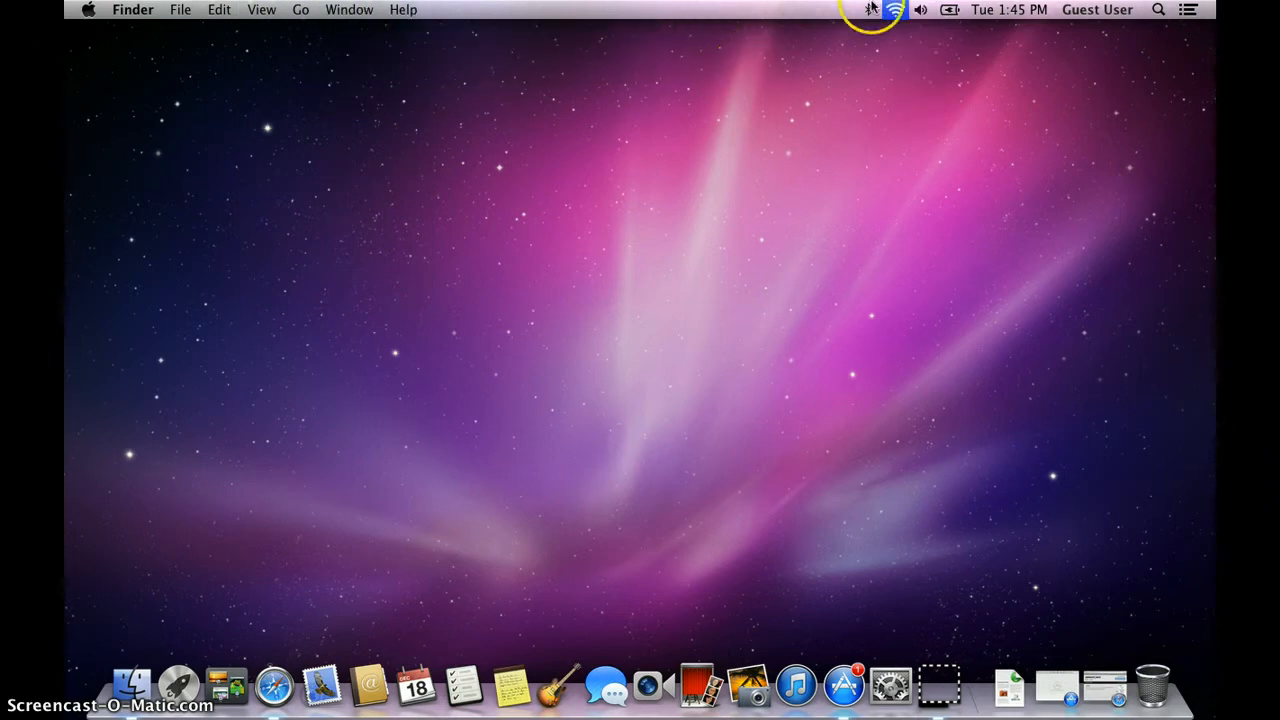
Look through the Bluetooth, Wi-Fi, battery and user account status menus.
click(869, 9)
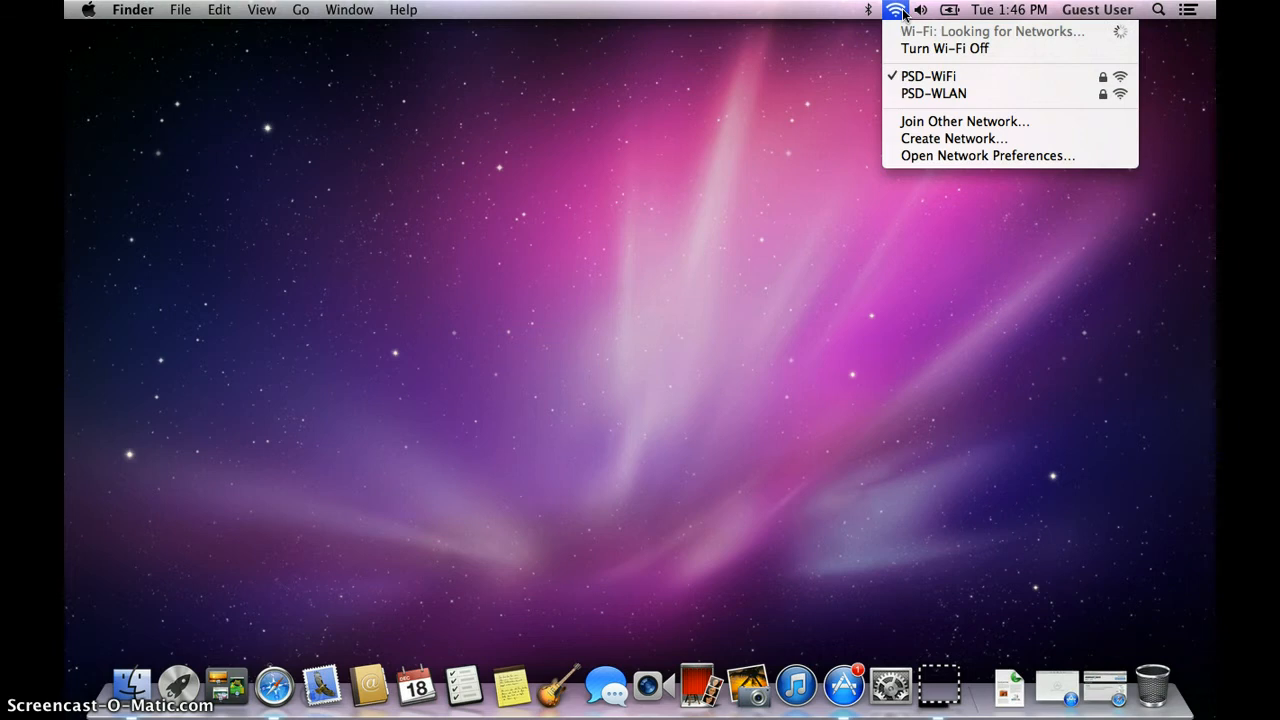
click(948, 16)
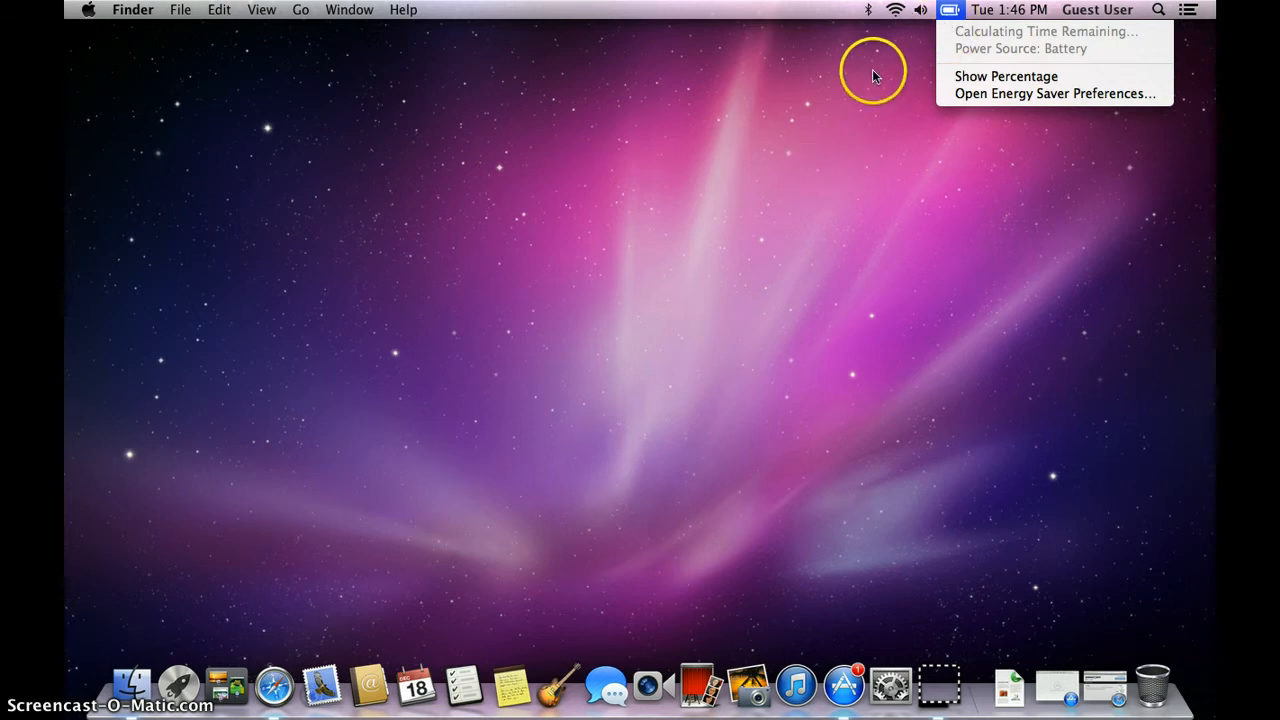
click(1110, 12)
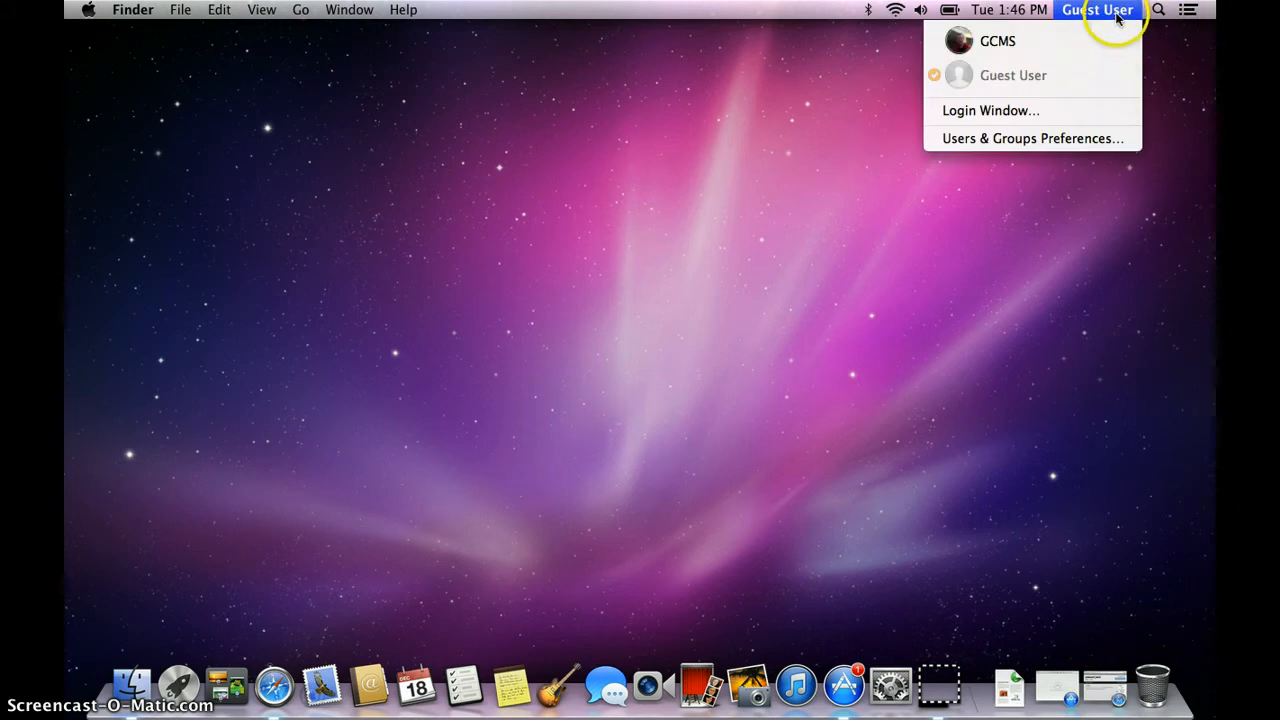
click(1114, 20)
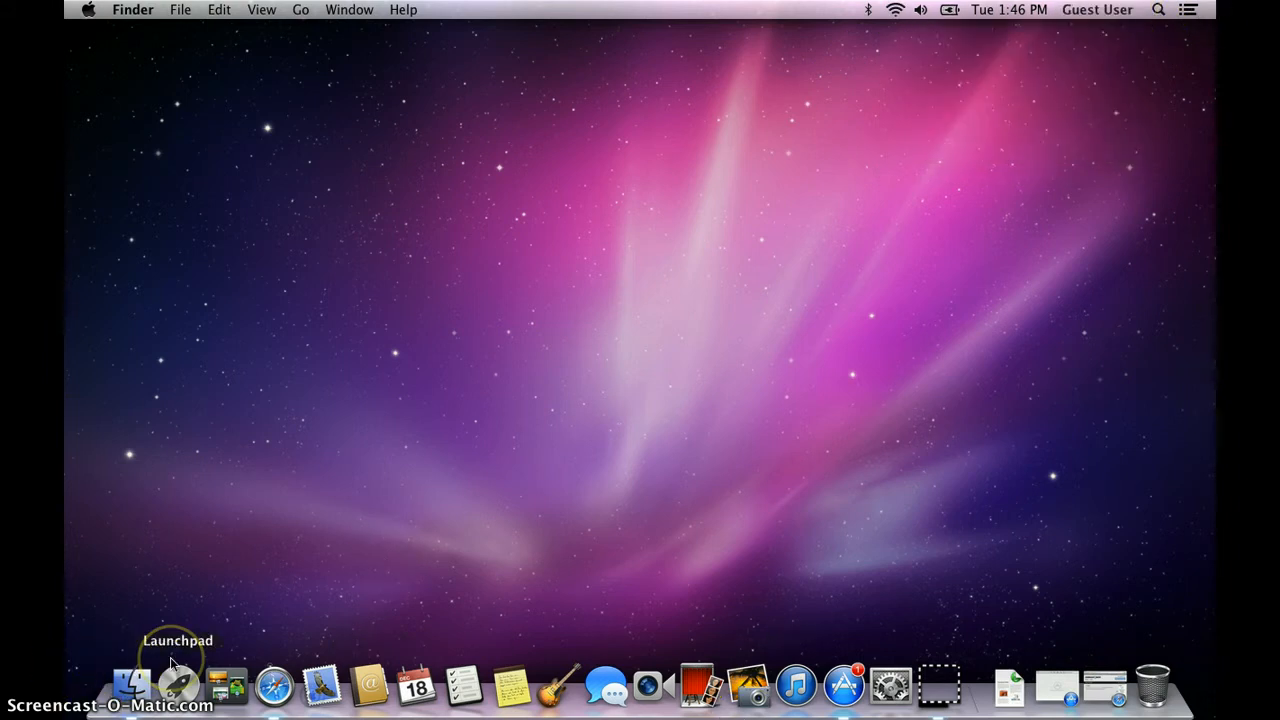
Browse AirDrop, Applications, Desktop and Documents in a Finder window, and close the window.
click(128, 680)
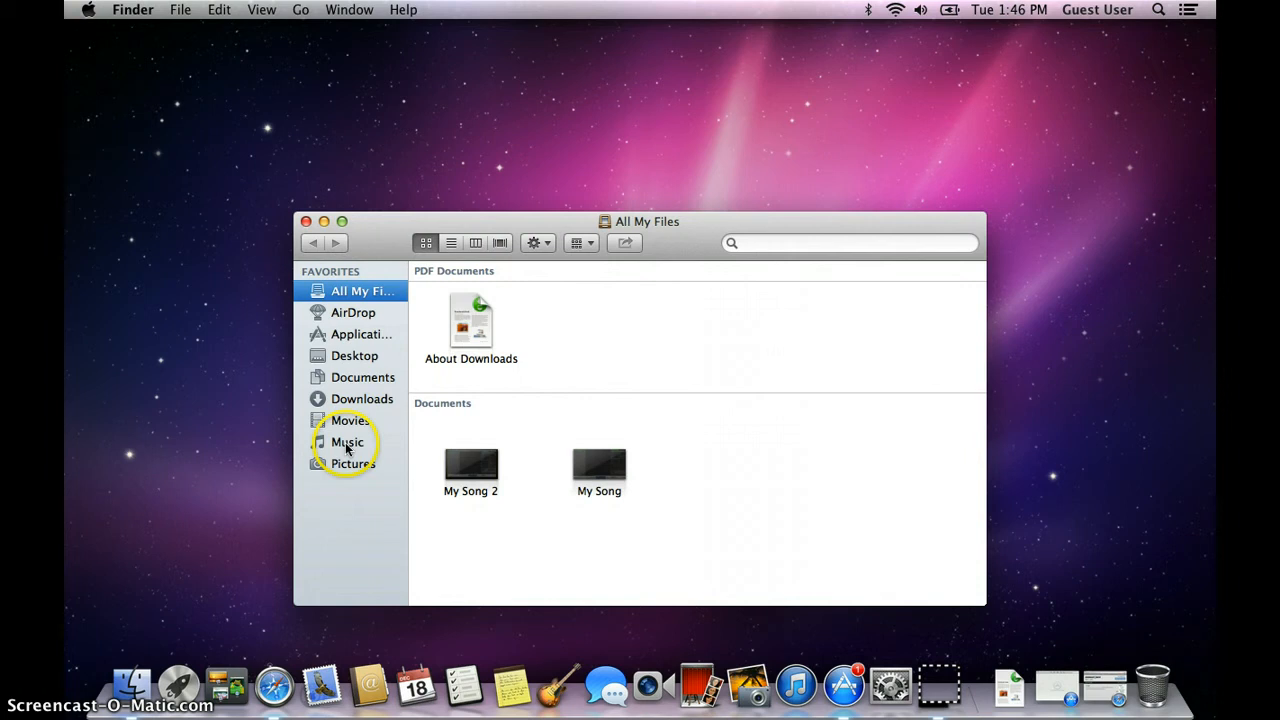
click(345, 312)
click(343, 336)
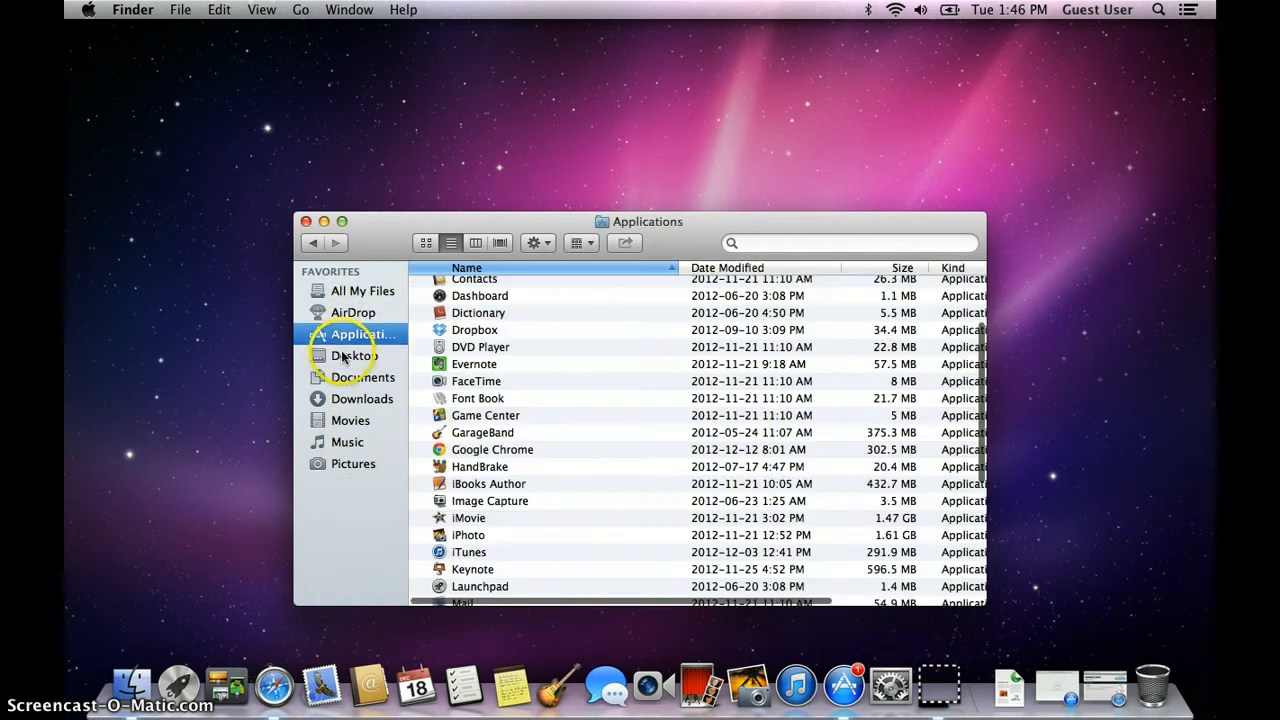
click(356, 355)
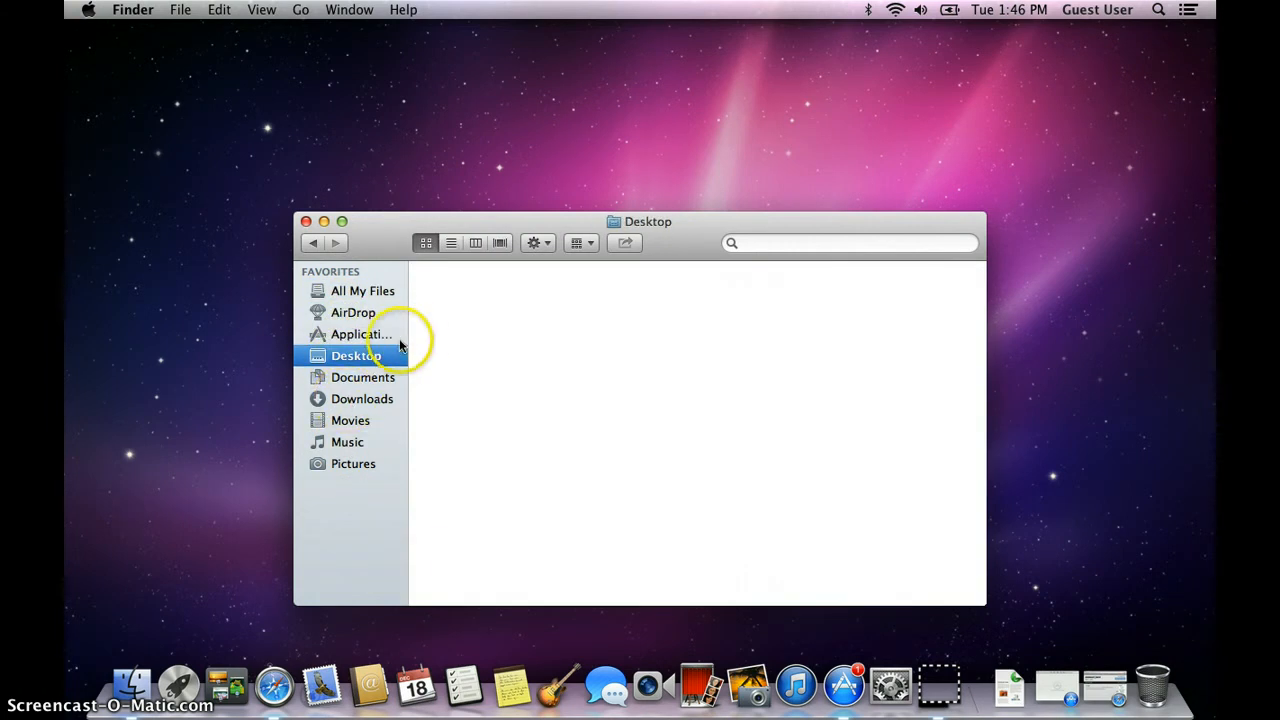
click(363, 377)
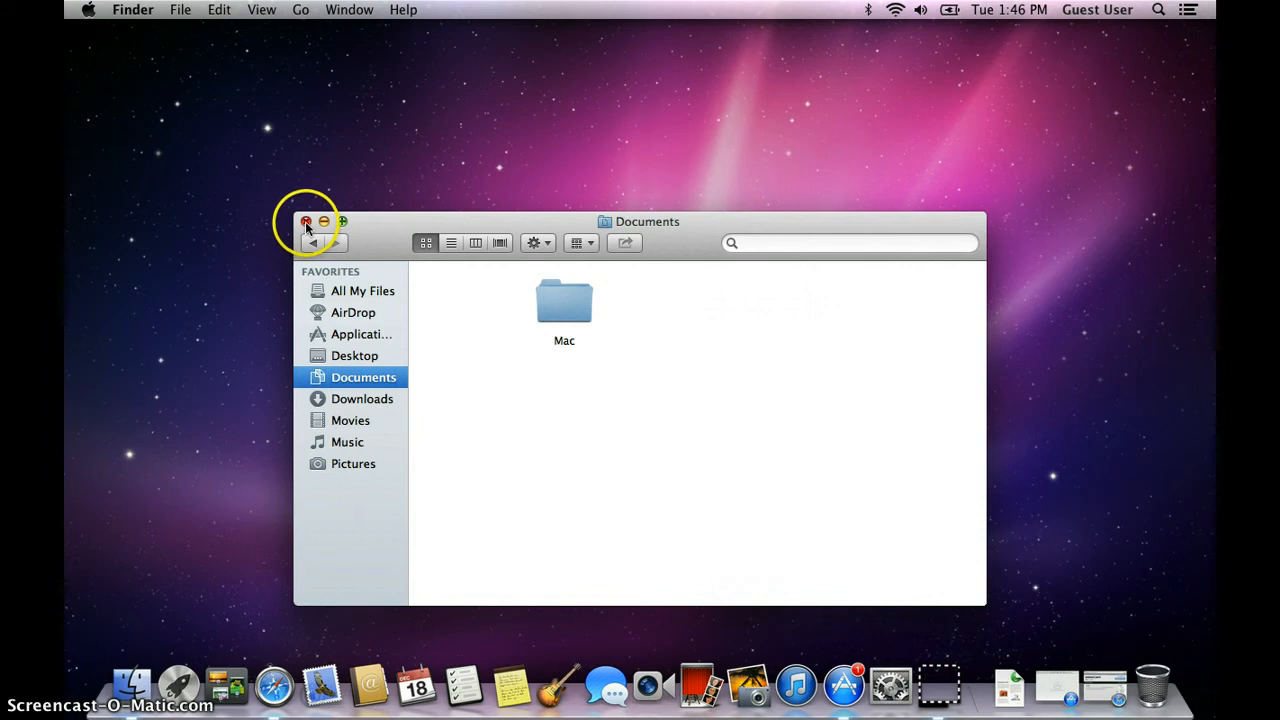
click(306, 221)
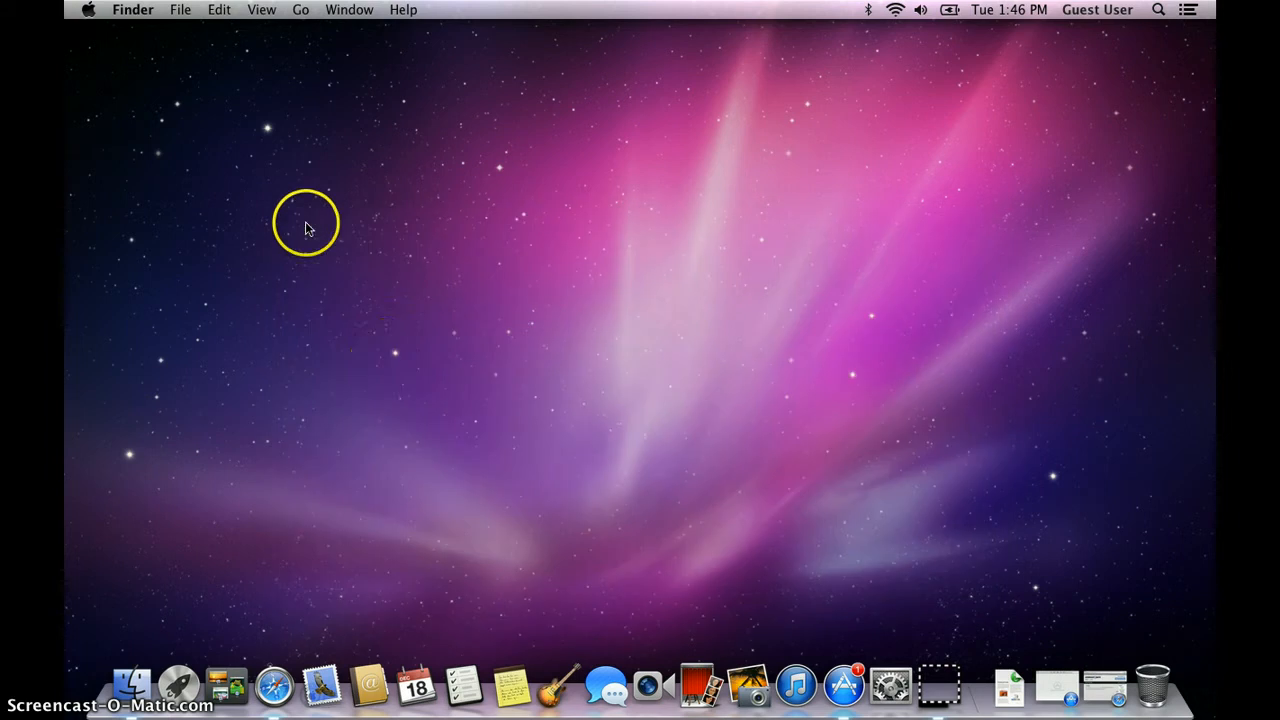
Search Launchpad for "app", clear the search and return to the desktop.
click(182, 686)
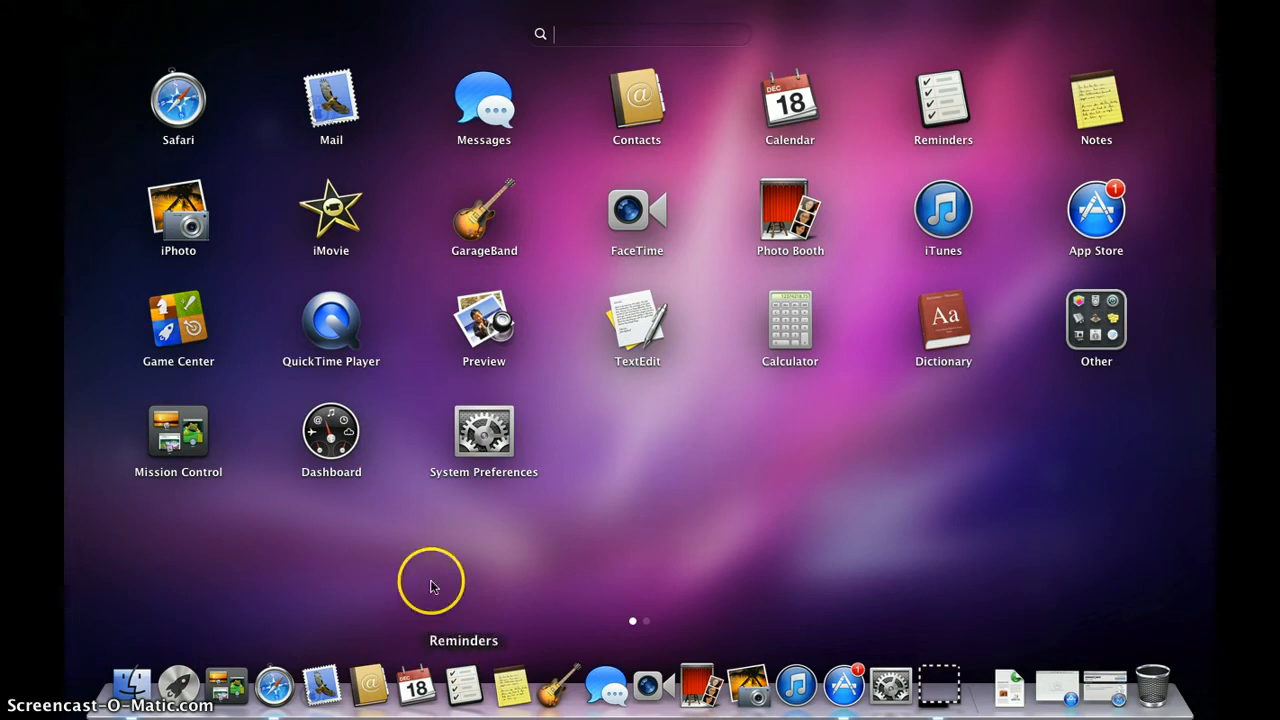
text(app)
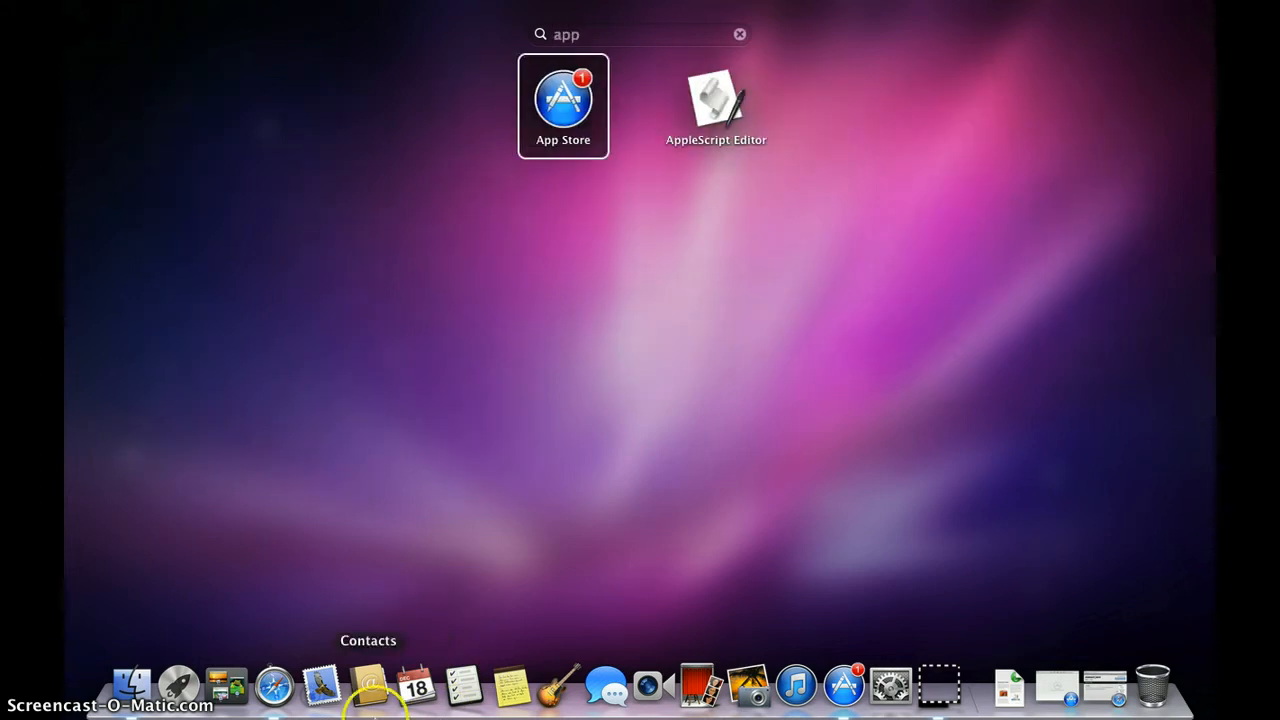
key(BackSpace)
key(BackSpace)
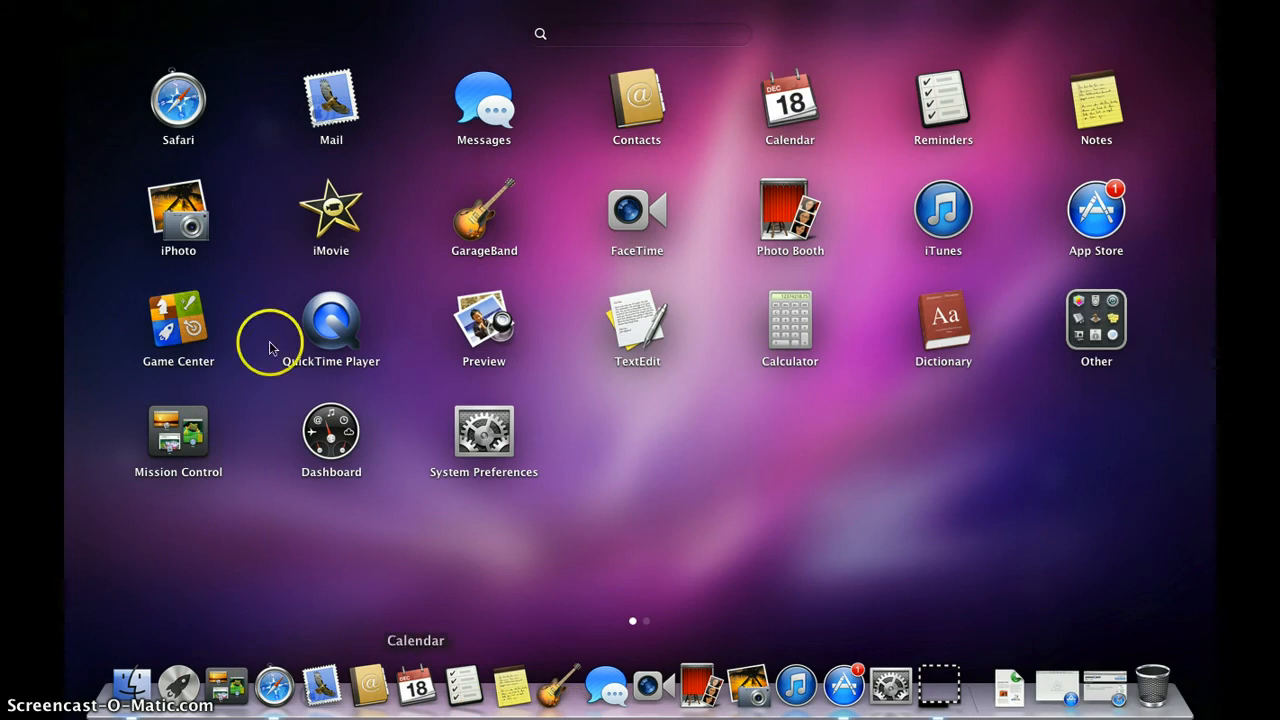
click(597, 551)
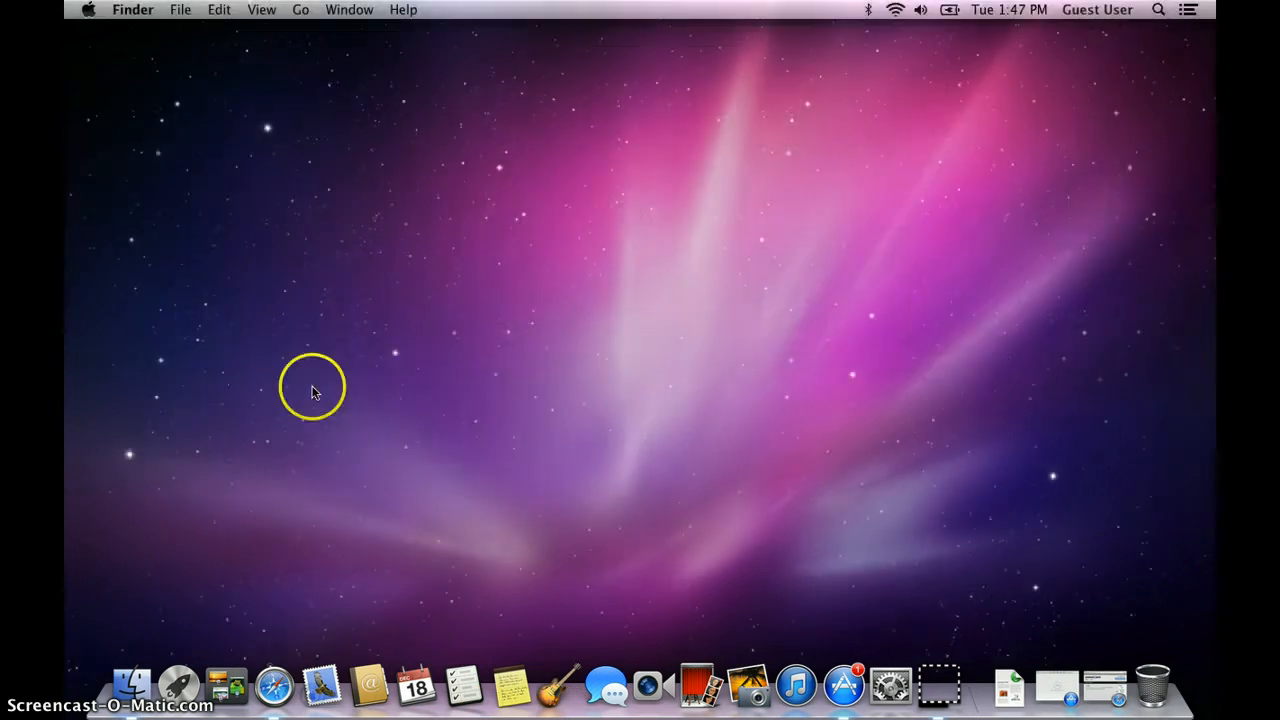
Add a second desktop in Mission Control and switch to it.
click(229, 686)
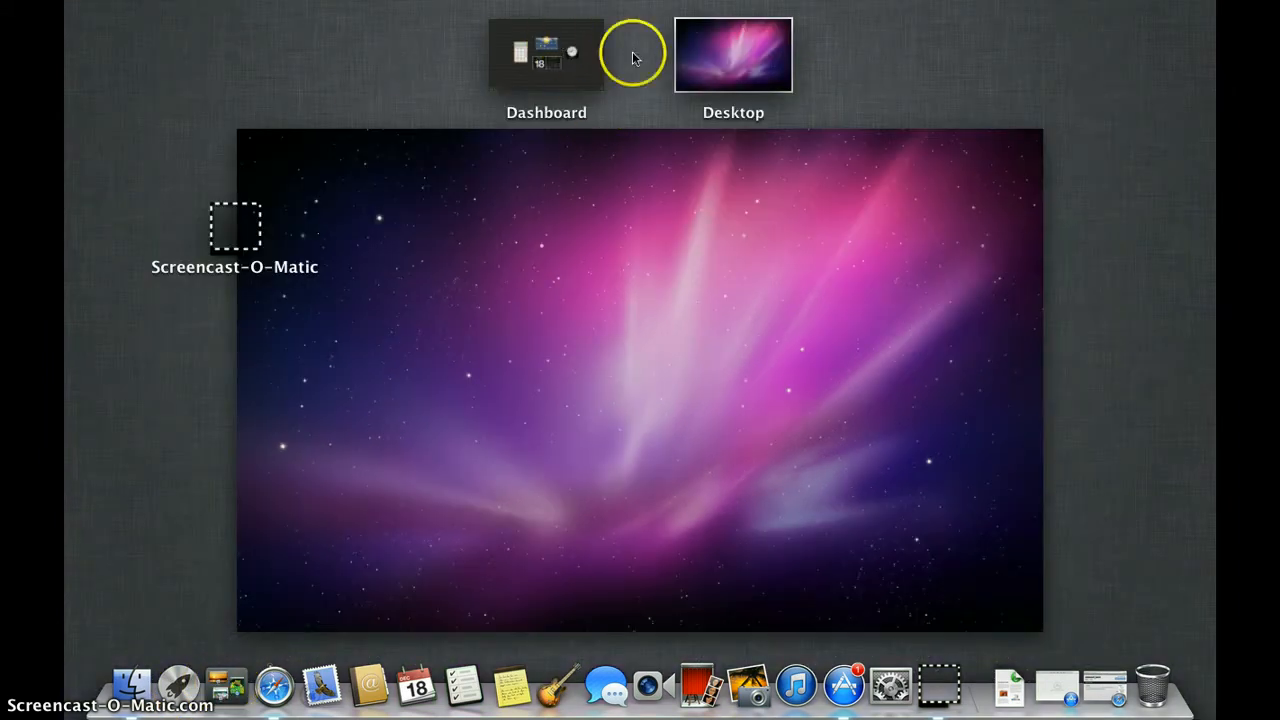
click(891, 68)
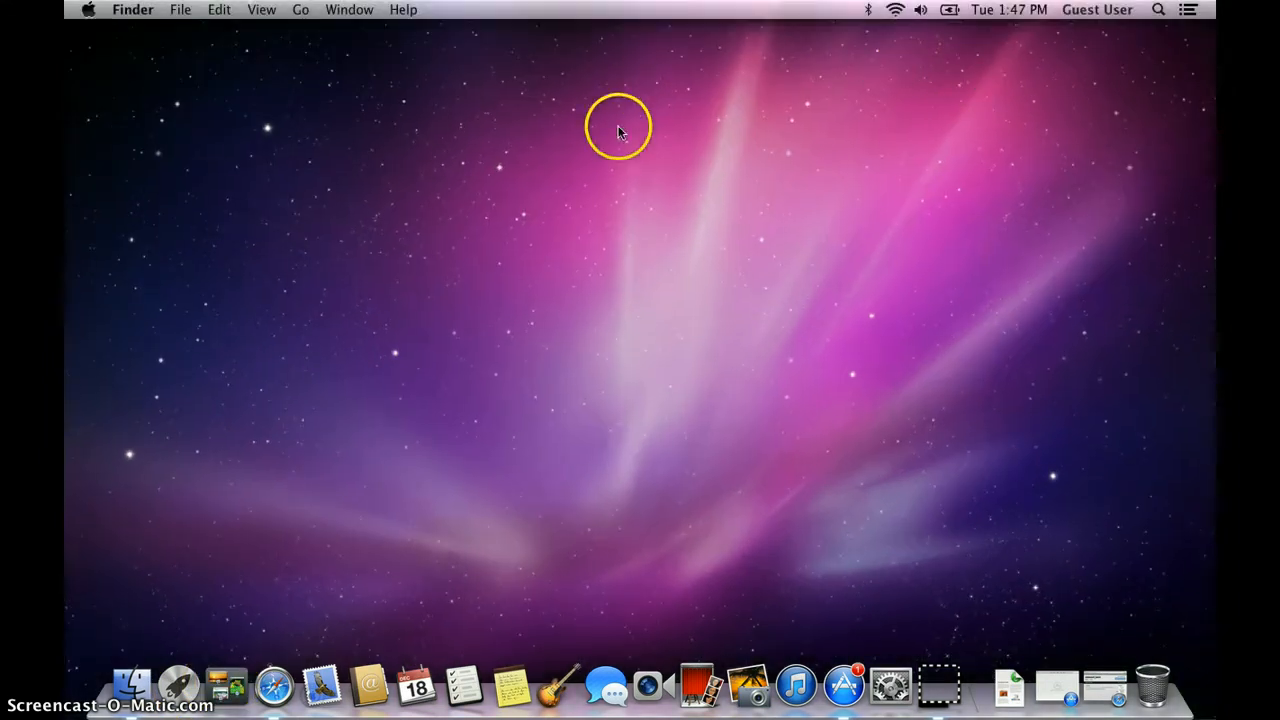
click(224, 690)
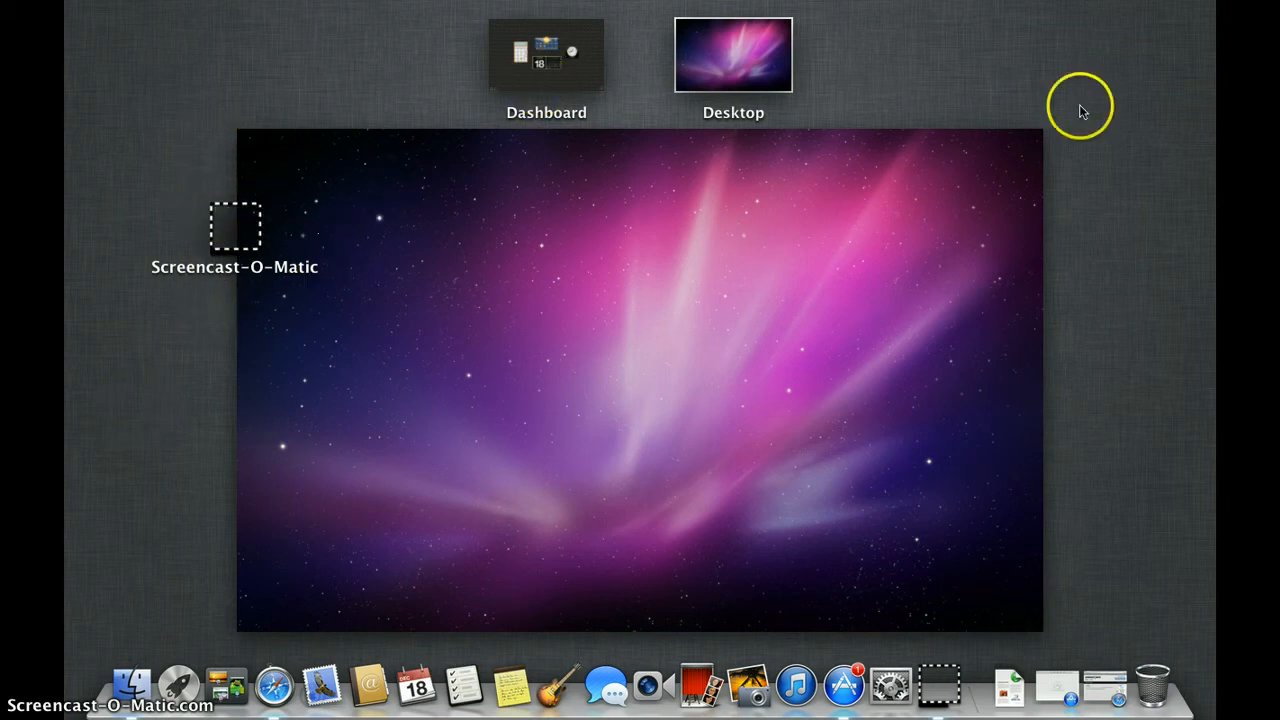
mouse_move(1190, 8)
click(1195, 55)
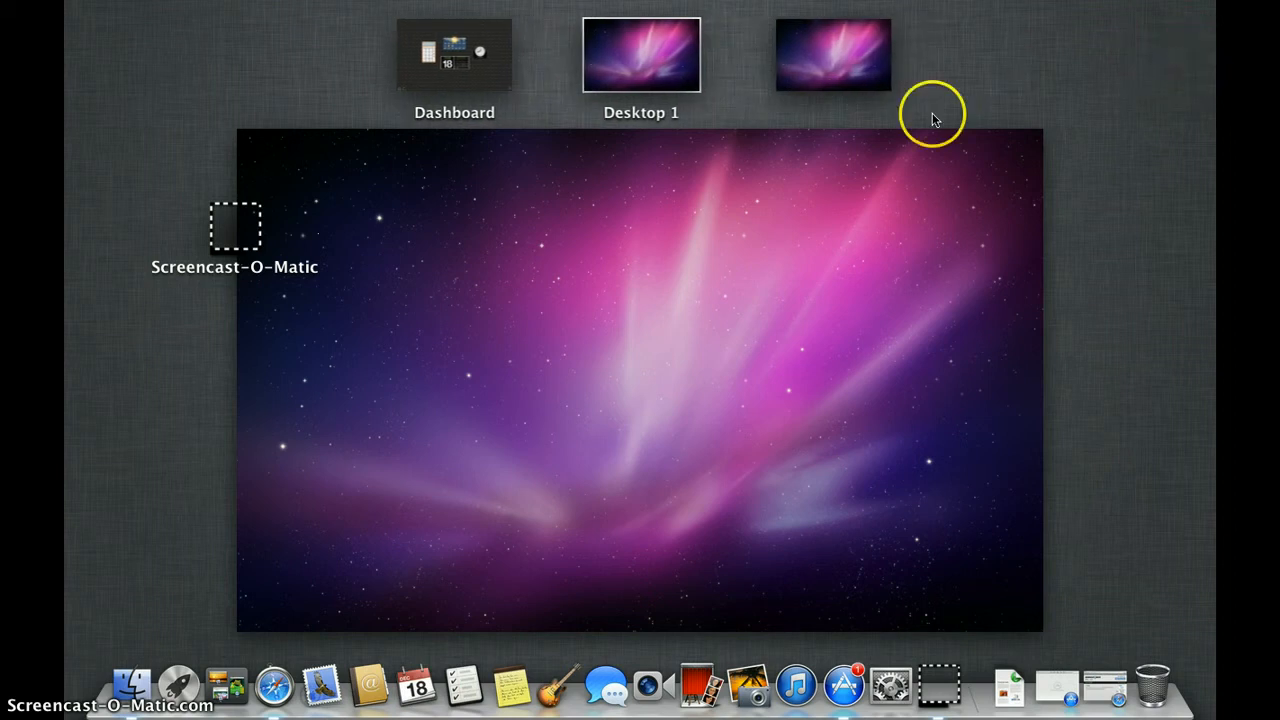
click(856, 80)
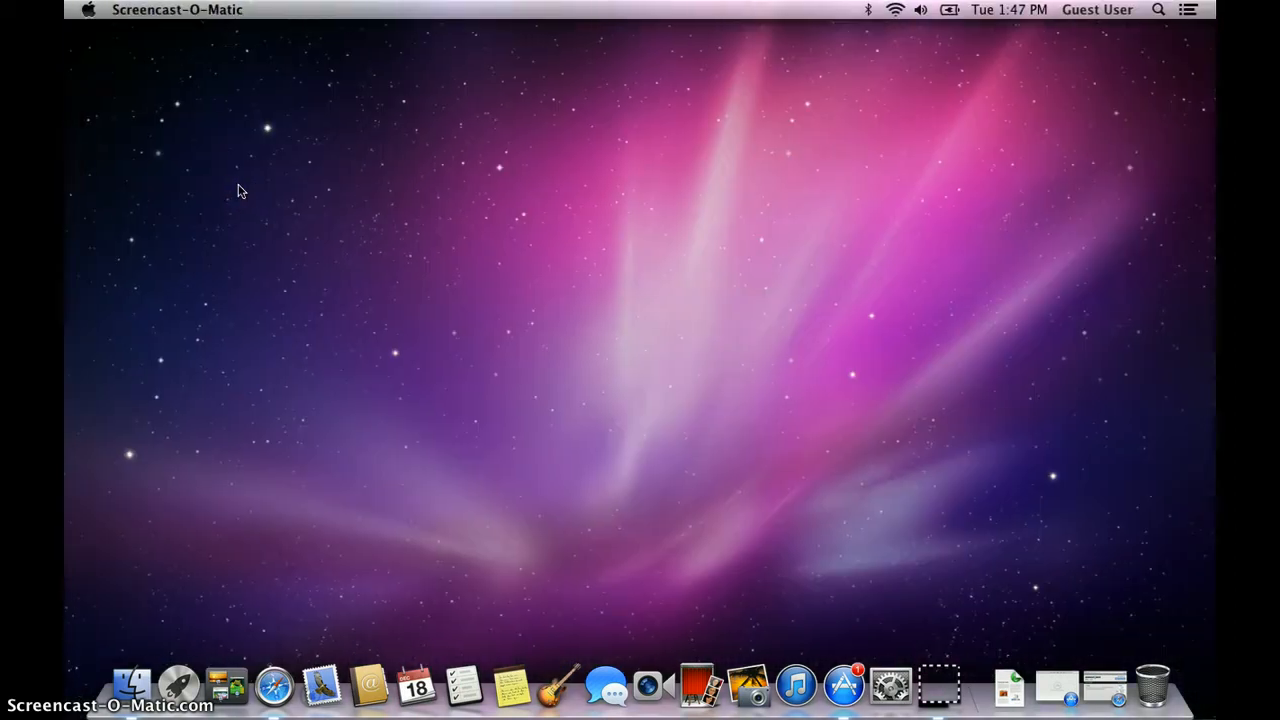
click(238, 190)
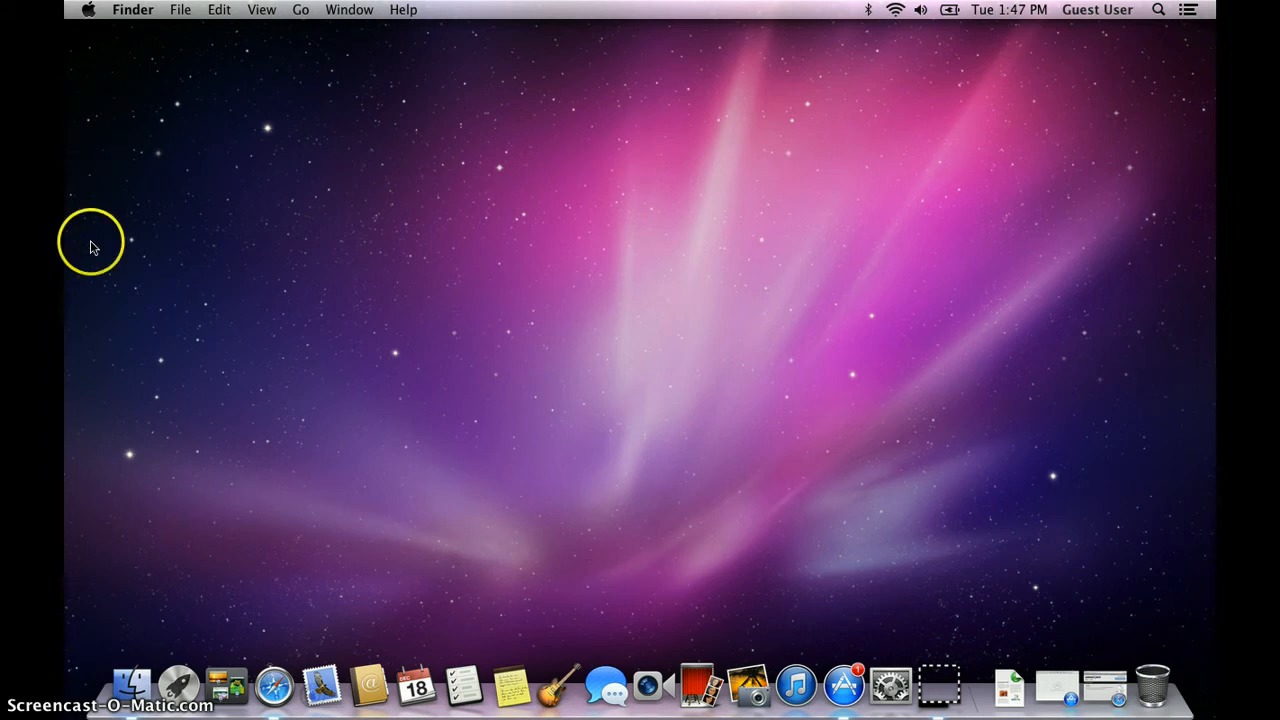
Review the available desktops in Mission Control and return to Desktop 2.
click(228, 684)
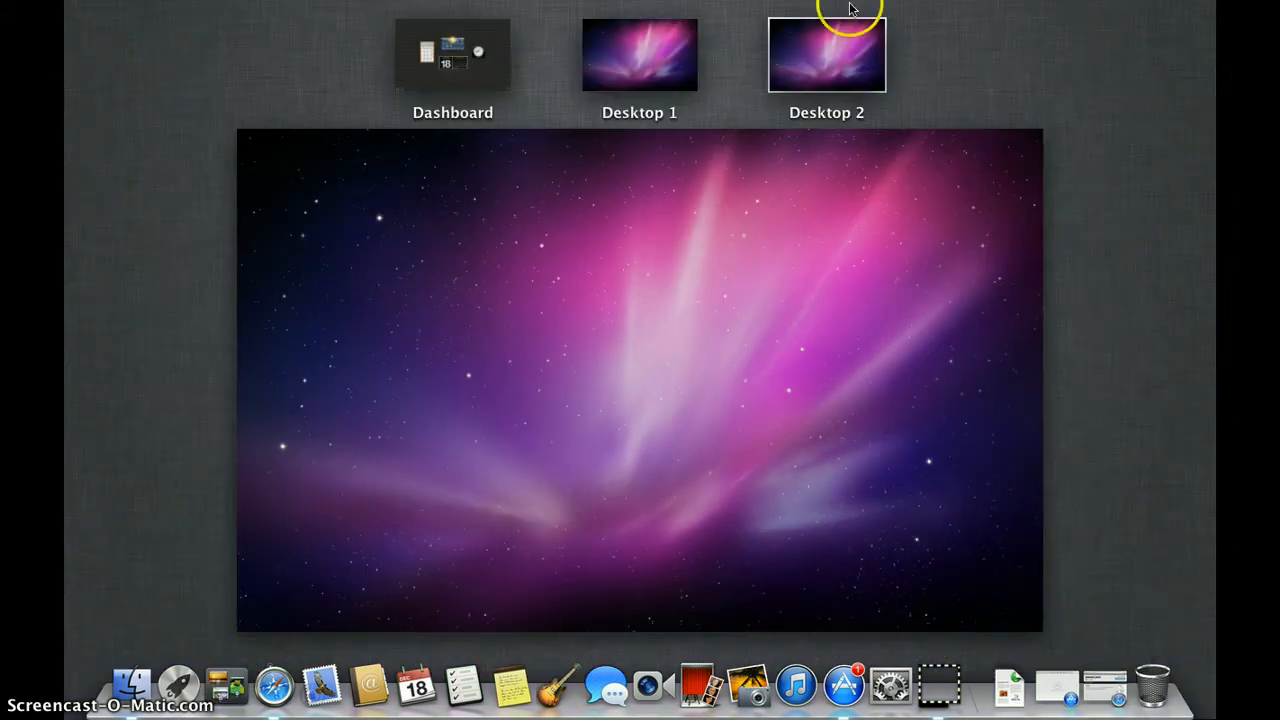
mouse_move(1196, 44)
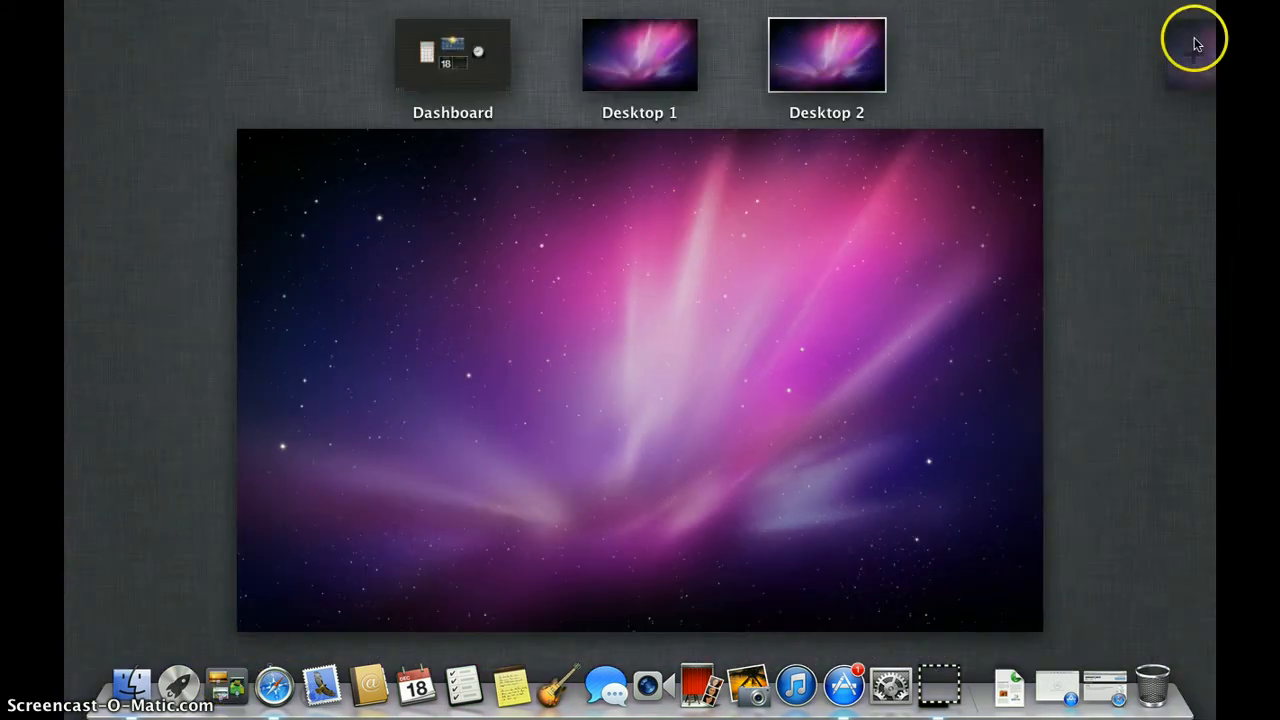
click(805, 90)
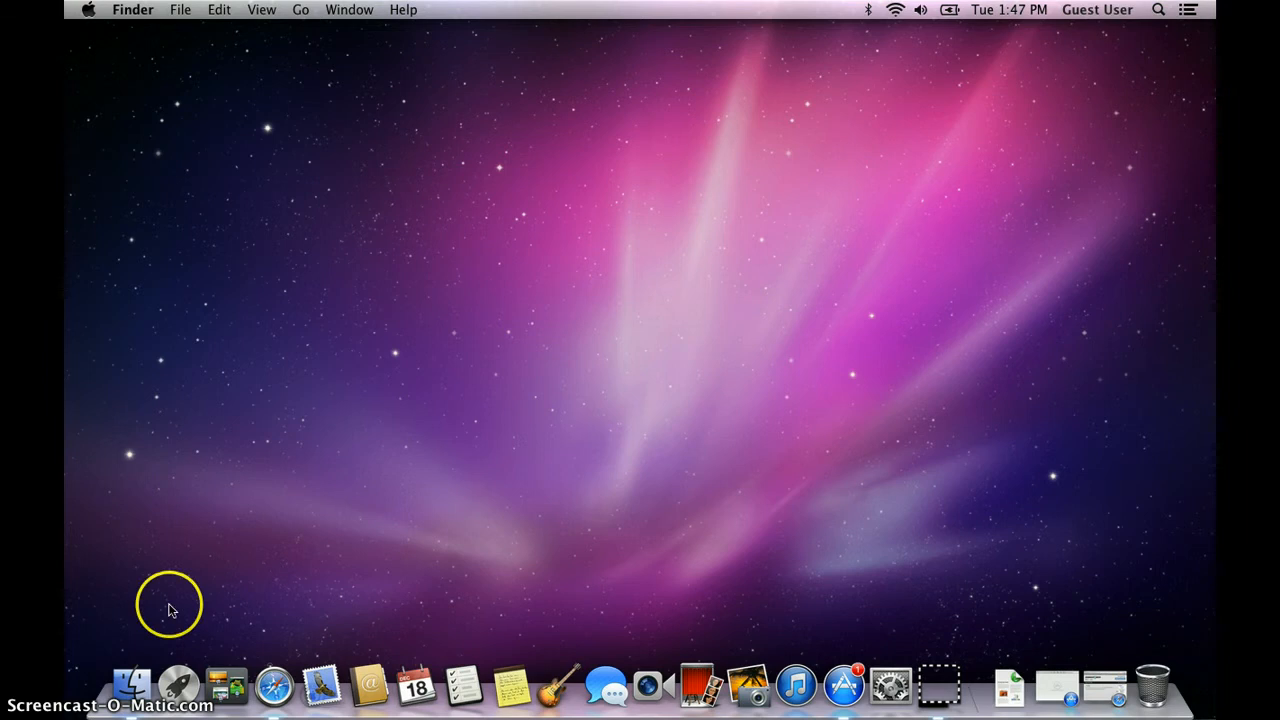
click(229, 682)
click(238, 681)
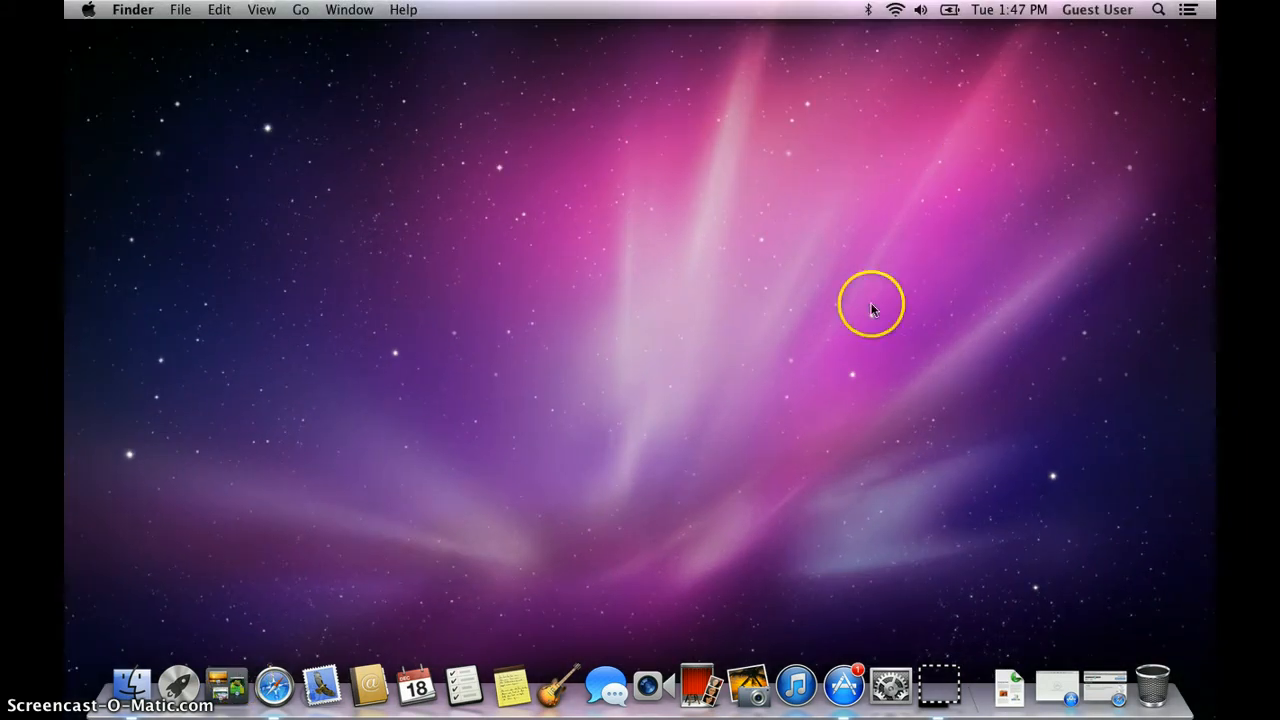
Bring up the Safari window and minimize it, and look through the commands in Safari's File menu.
click(272, 688)
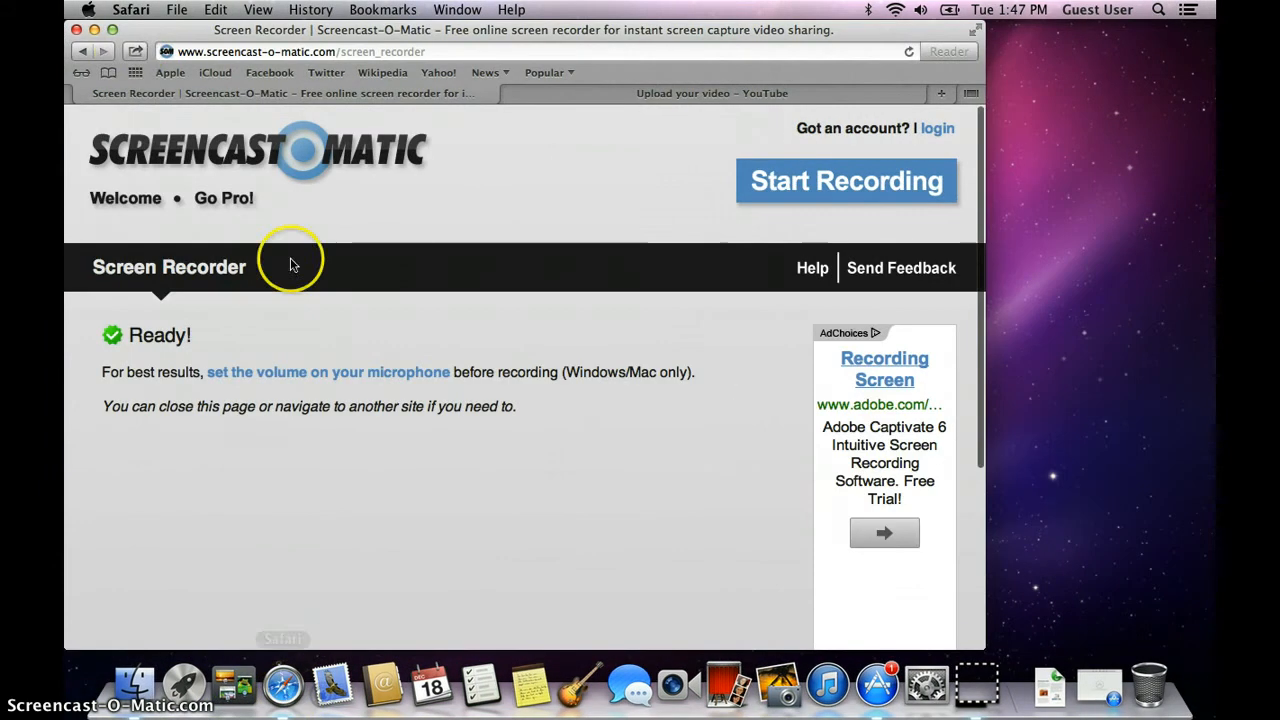
click(93, 28)
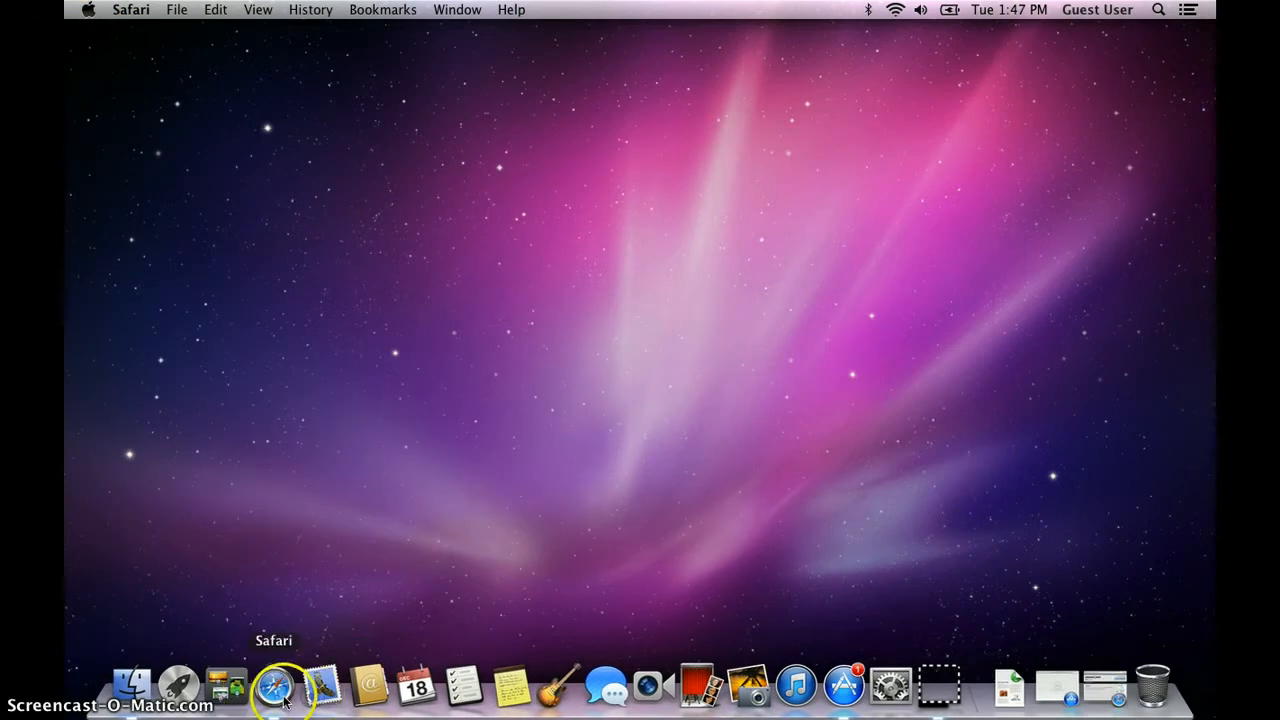
click(166, 12)
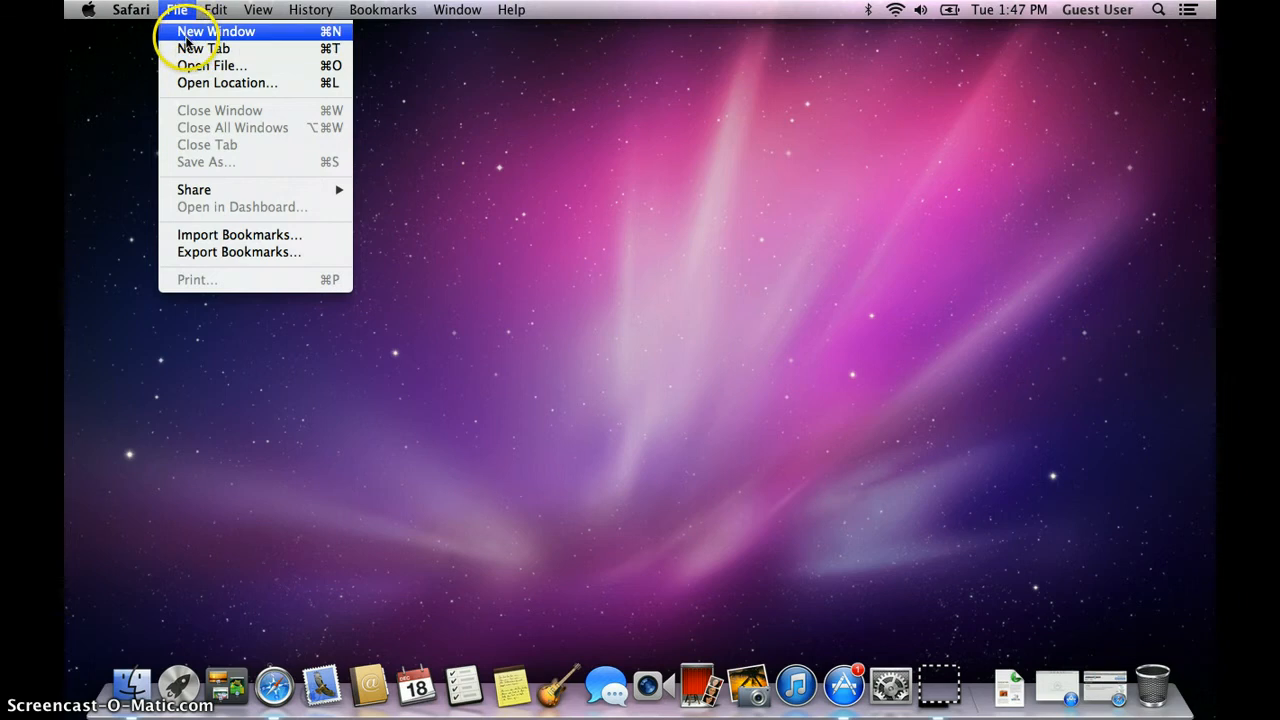
click(126, 40)
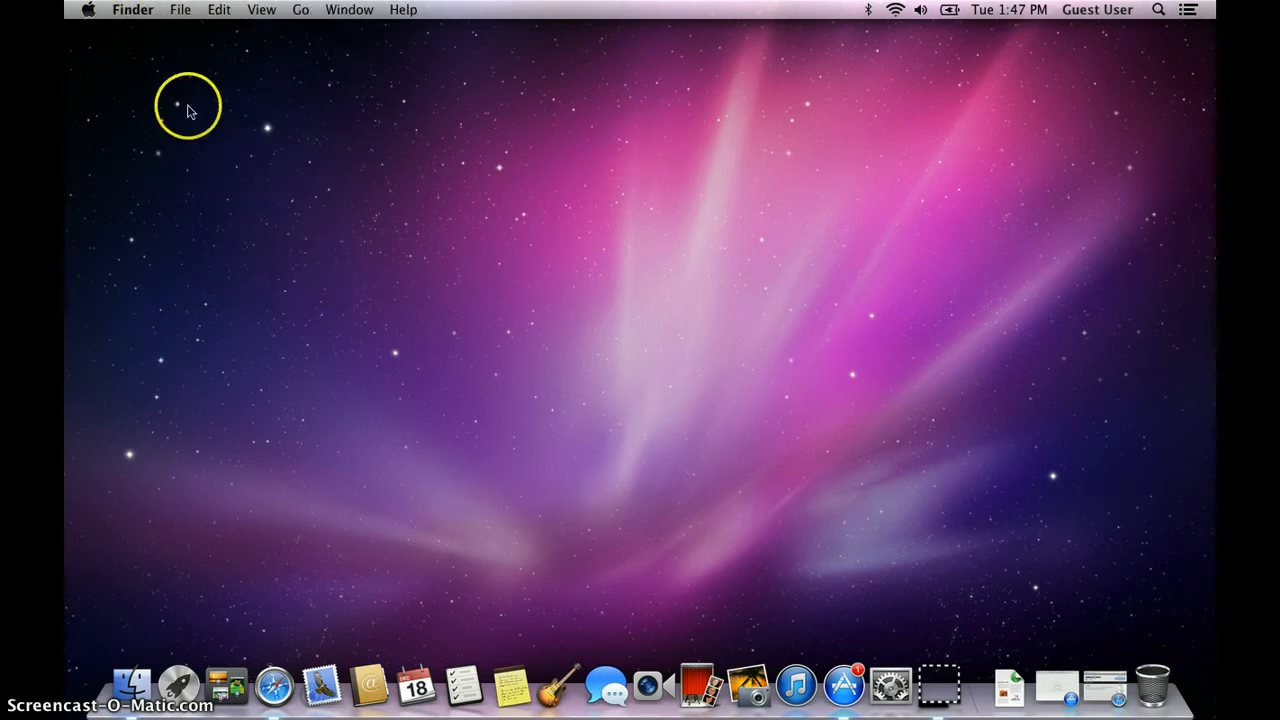
Open Mail to view its account setup form, and cancel the setup.
click(333, 694)
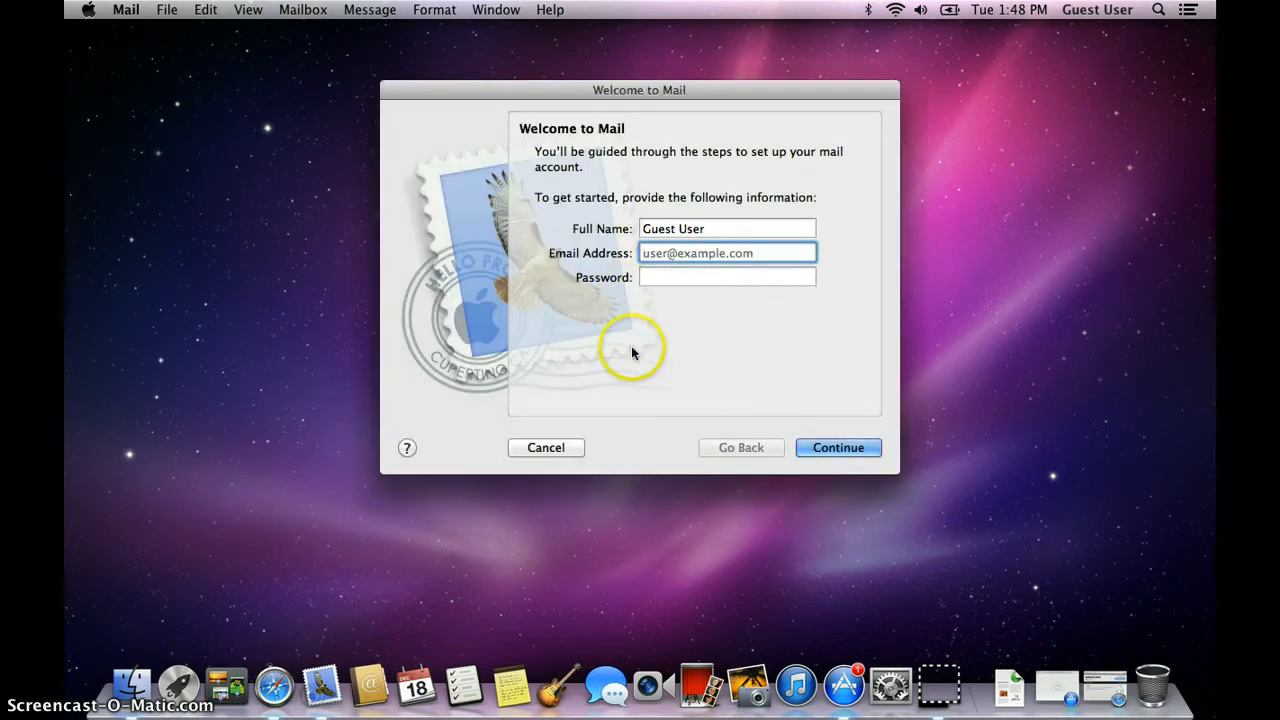
click(546, 449)
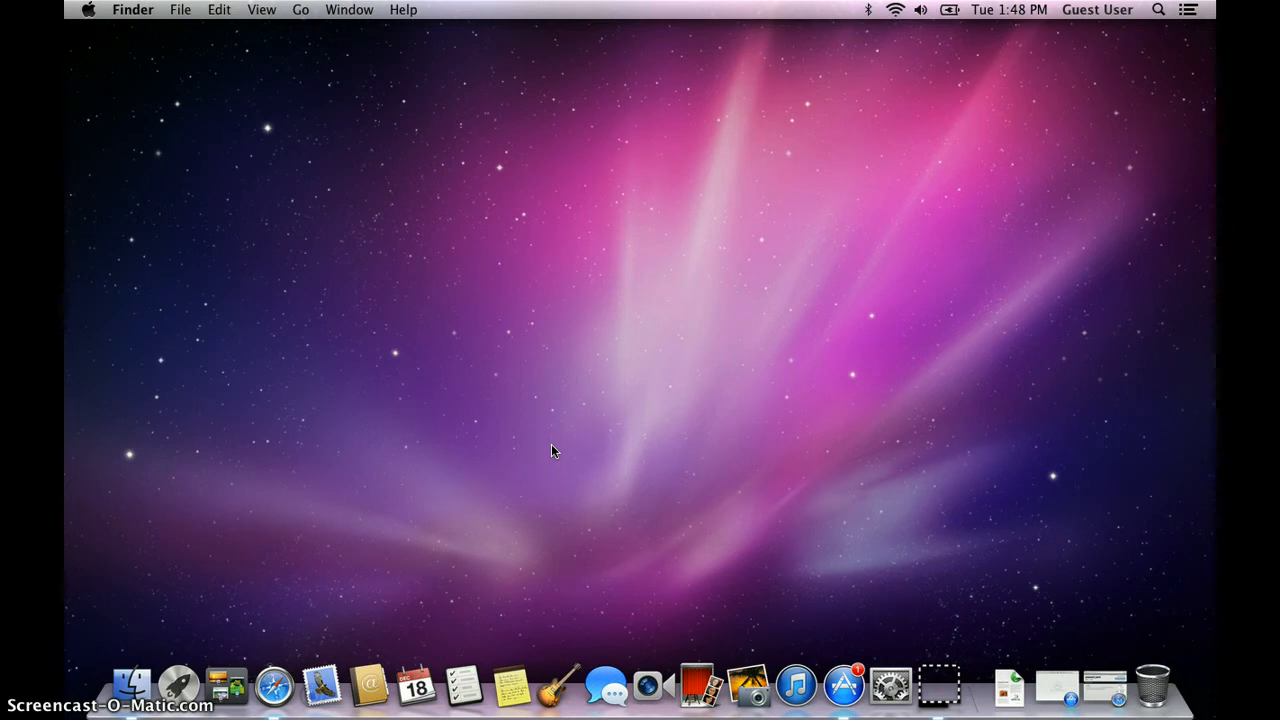
Open Contacts to view the All Contacts list and its search field, and close the window.
click(370, 686)
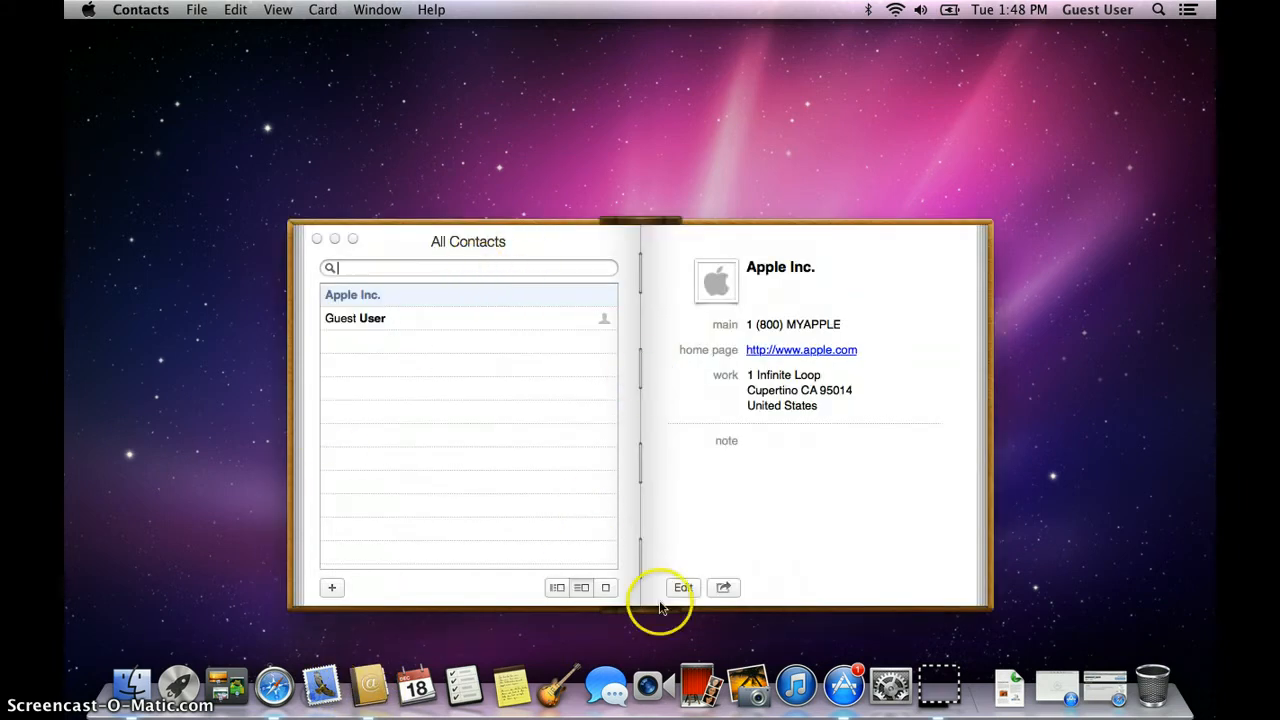
click(361, 269)
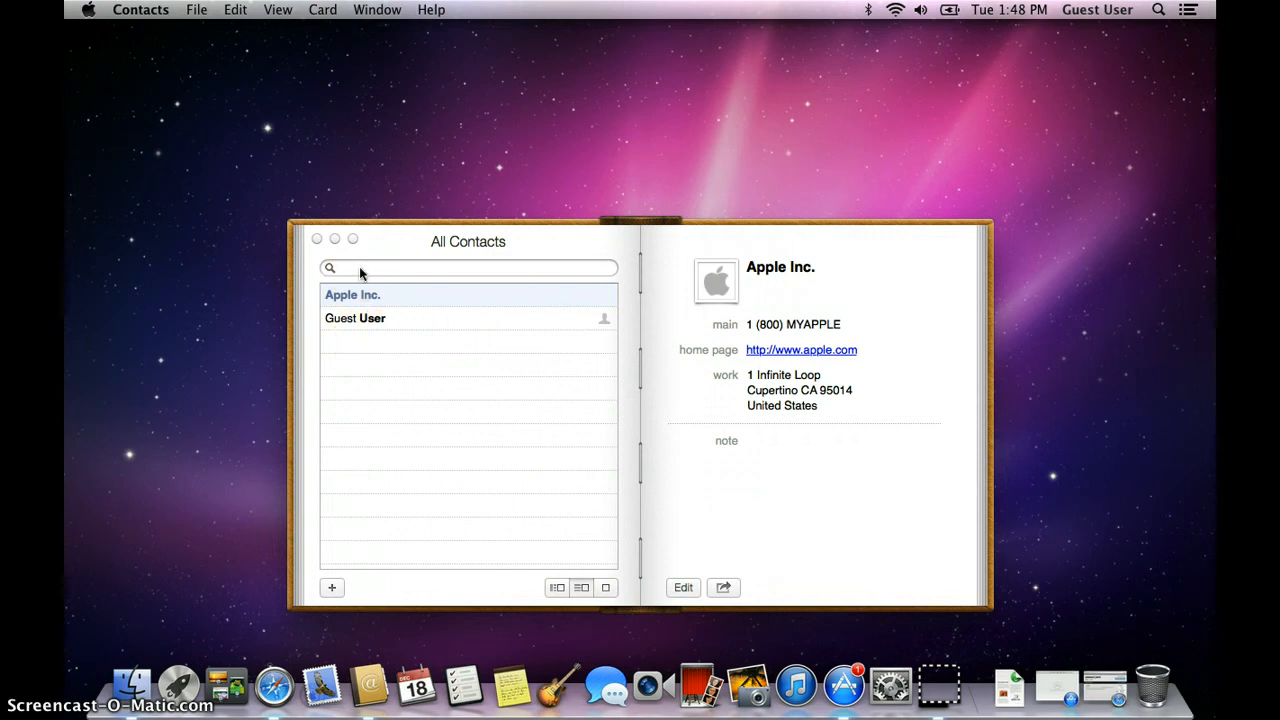
click(317, 238)
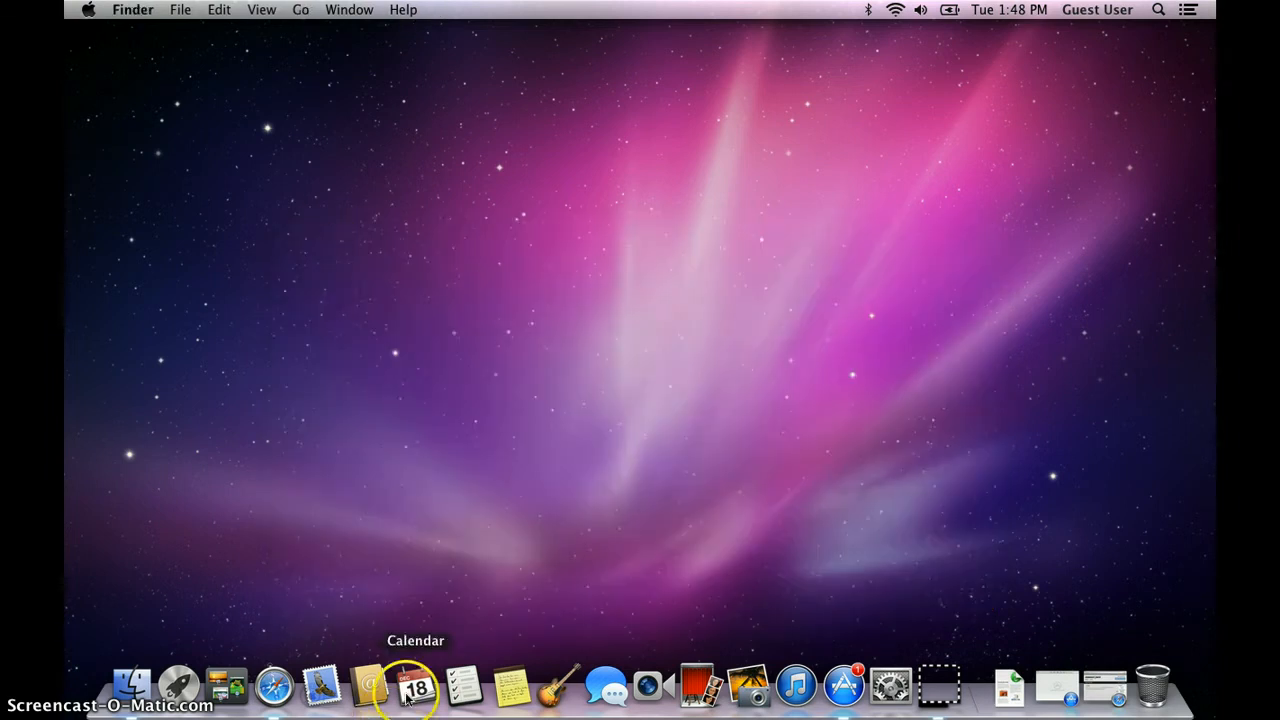
click(603, 686)
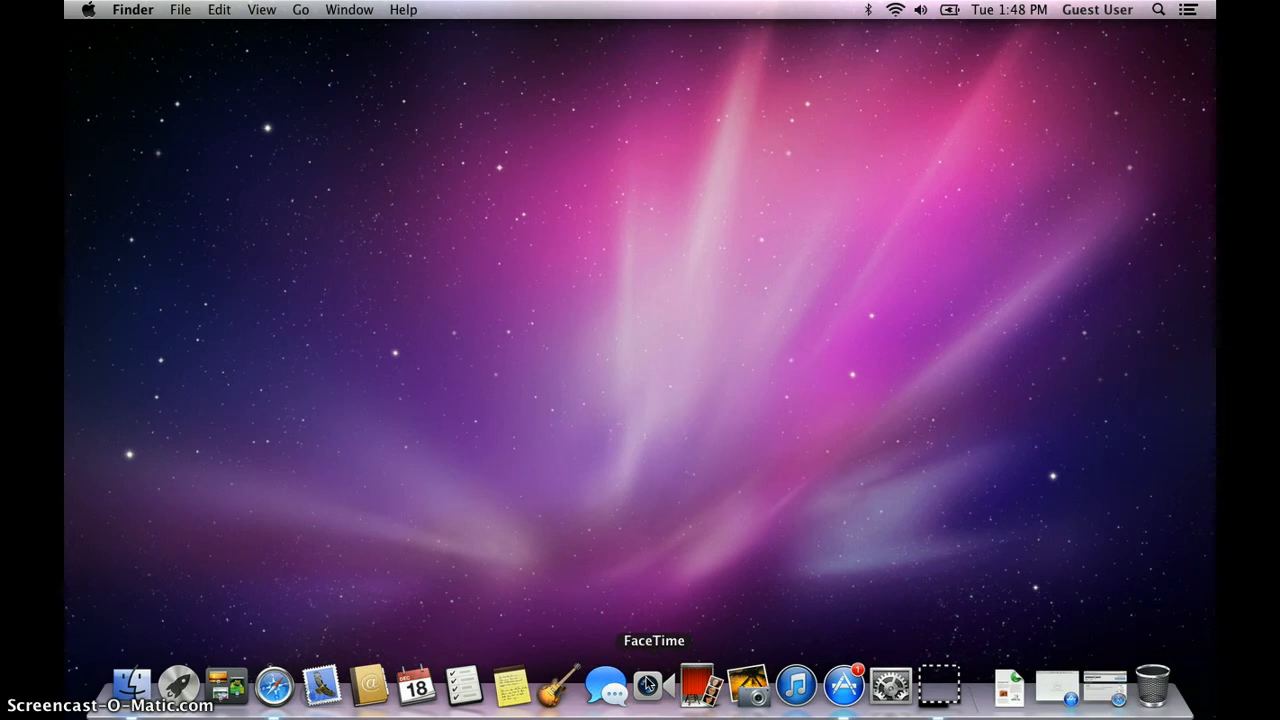
click(418, 688)
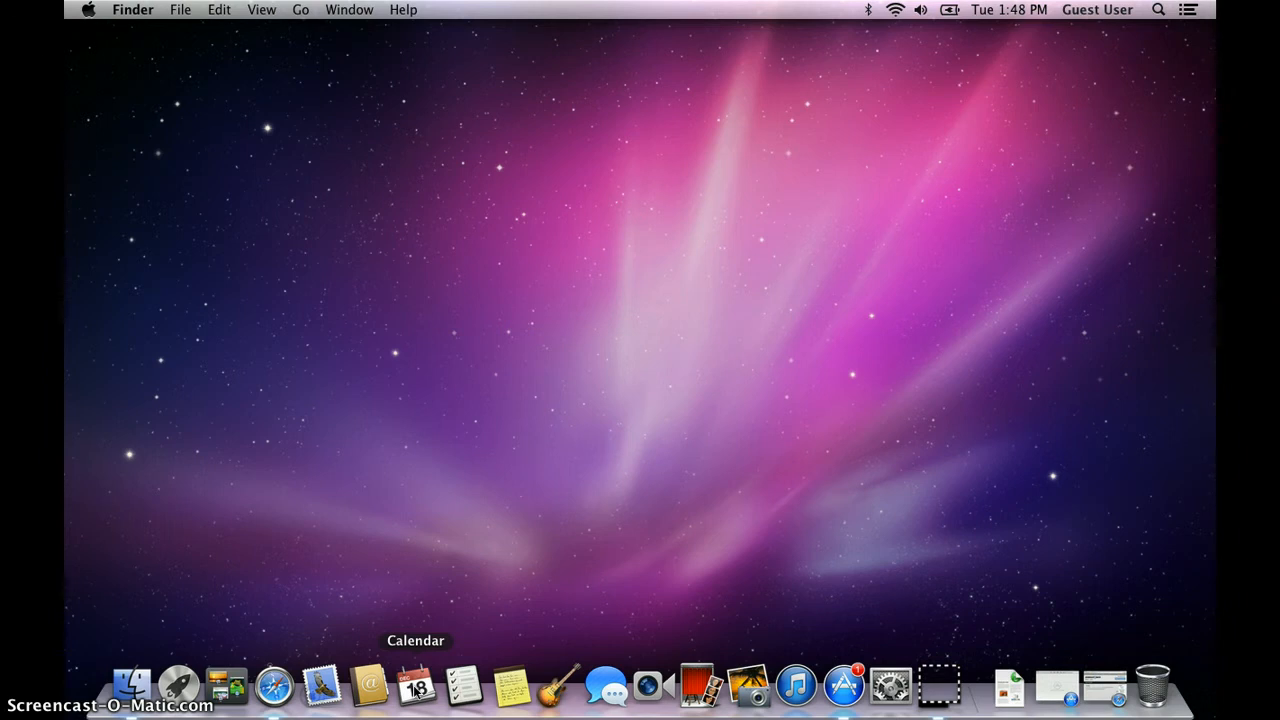
click(474, 692)
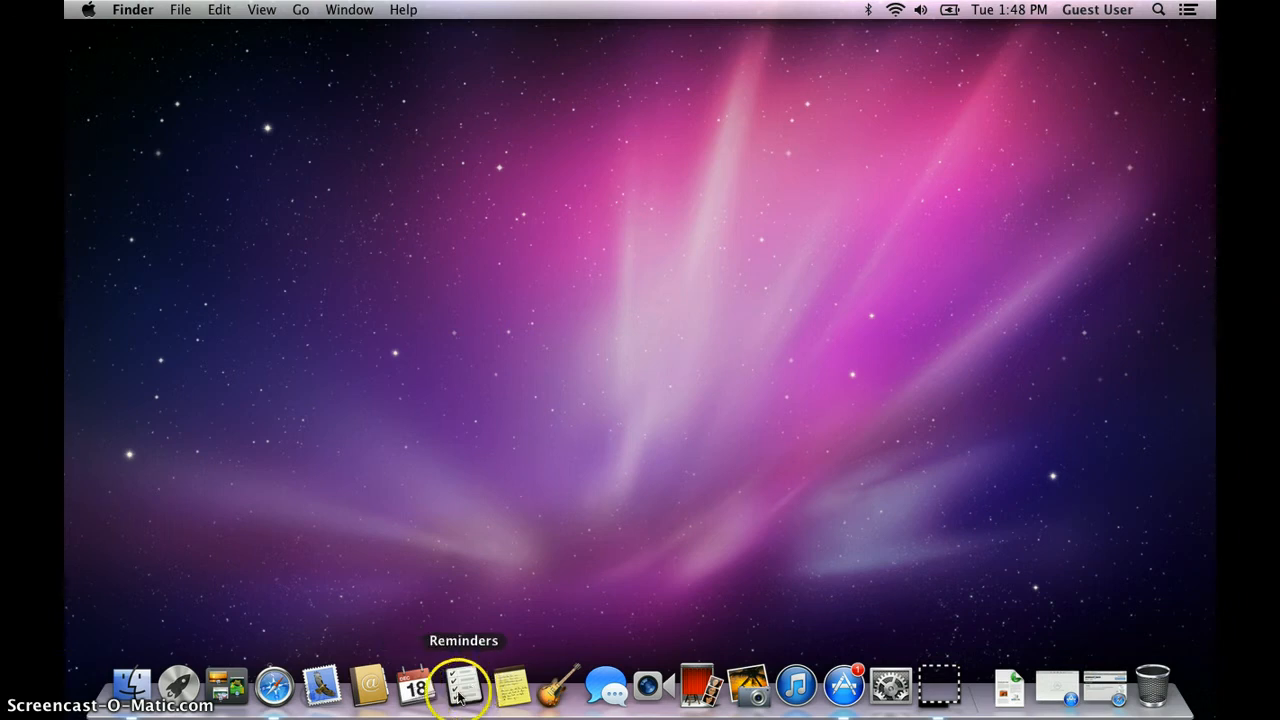
click(420, 690)
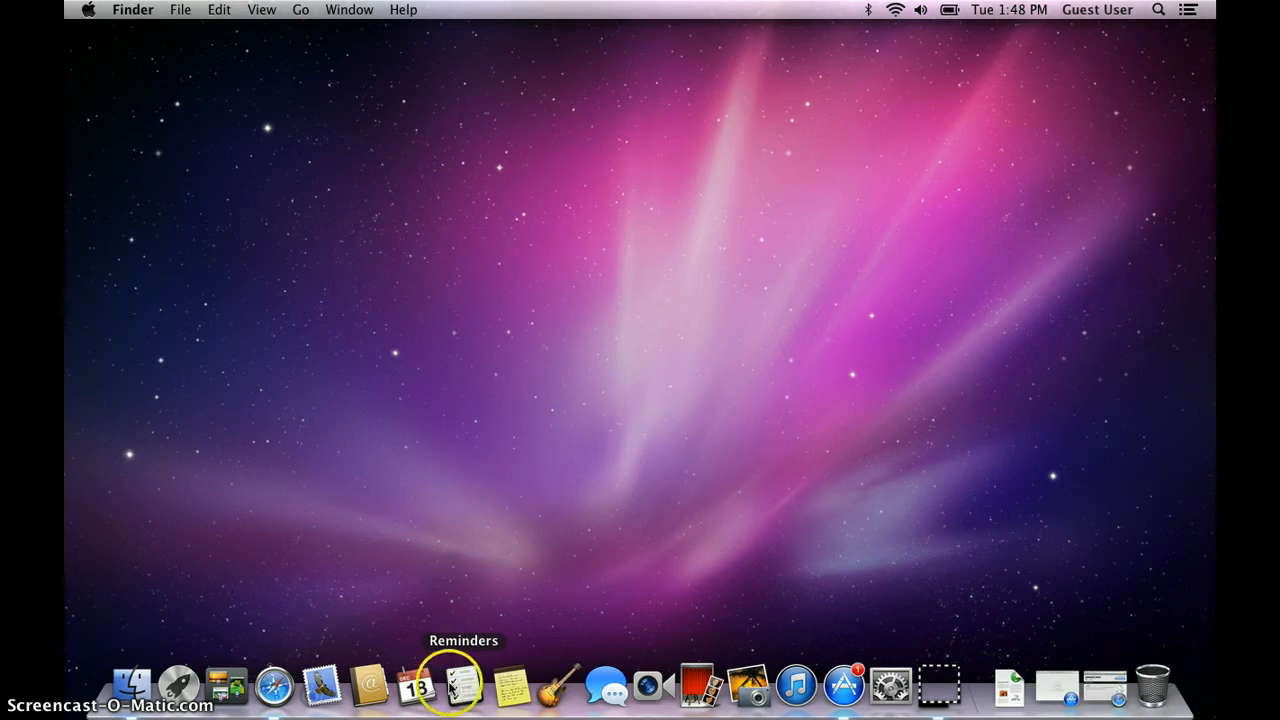
click(513, 688)
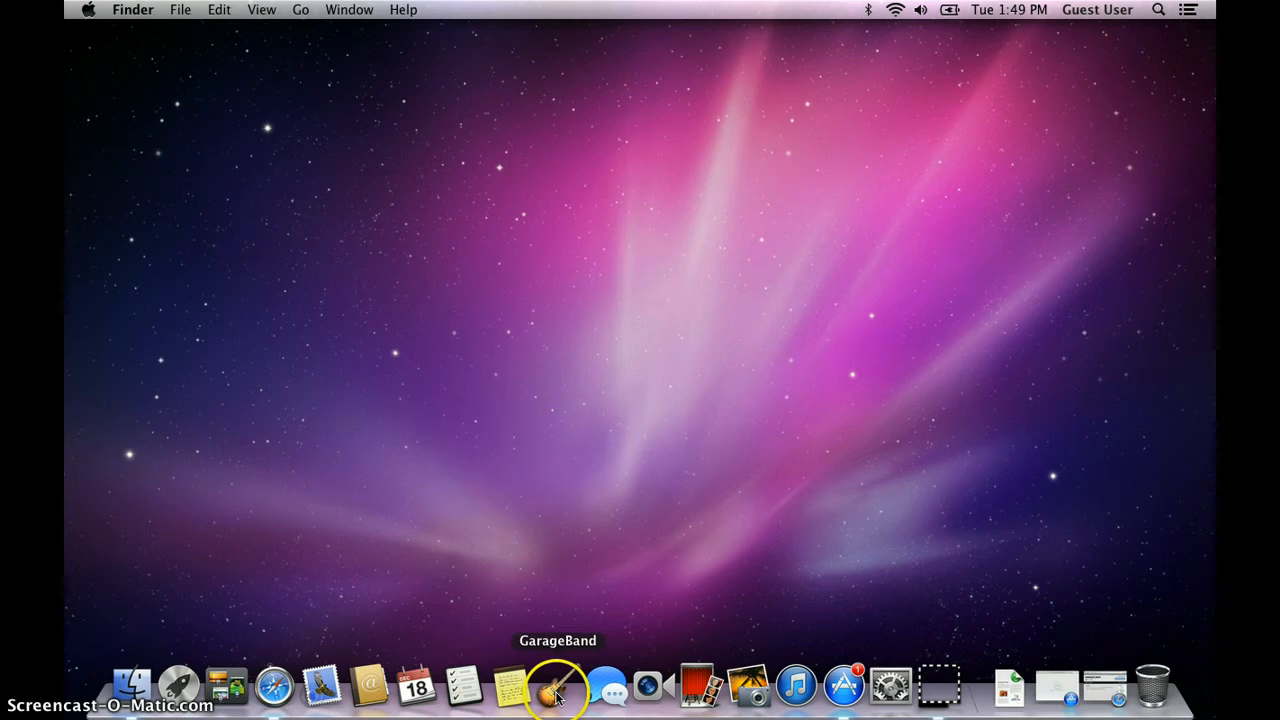
Browse GarageBand's New Project templates, such as Electric Guitar, Piano, Acoustic Instrument, Keyboard Collection and Loops, and close the window.
click(556, 696)
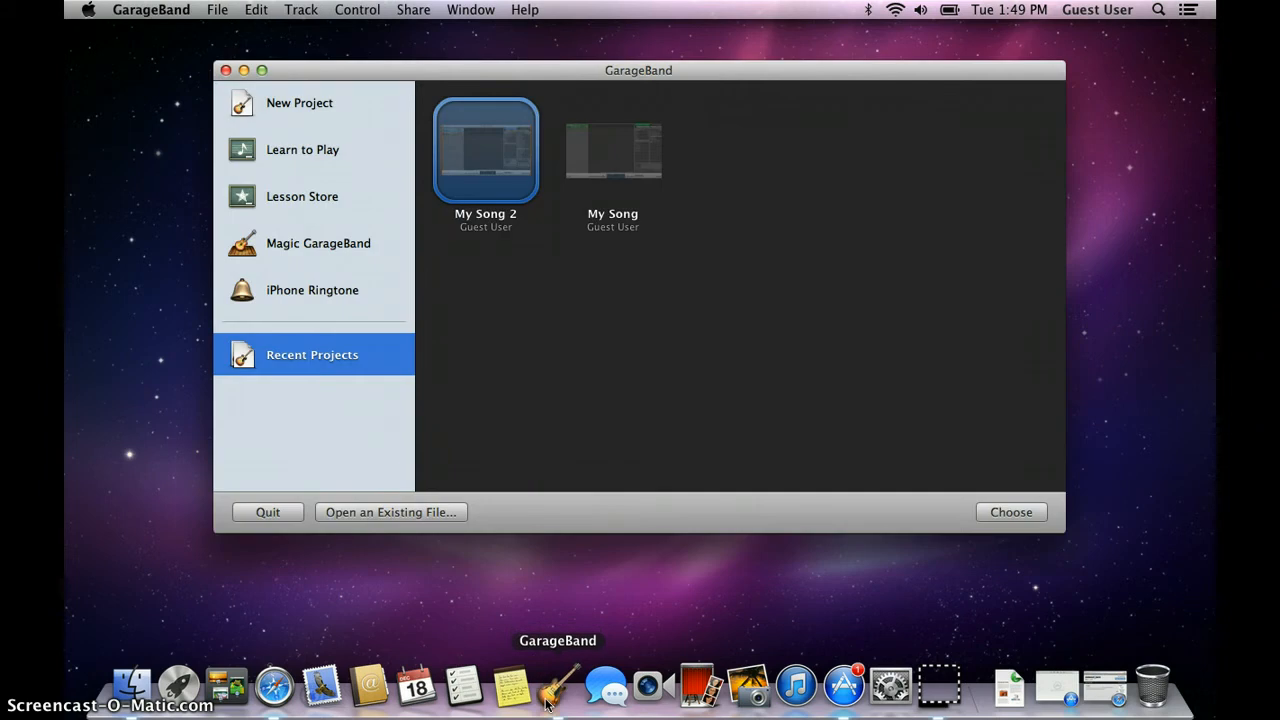
click(617, 508)
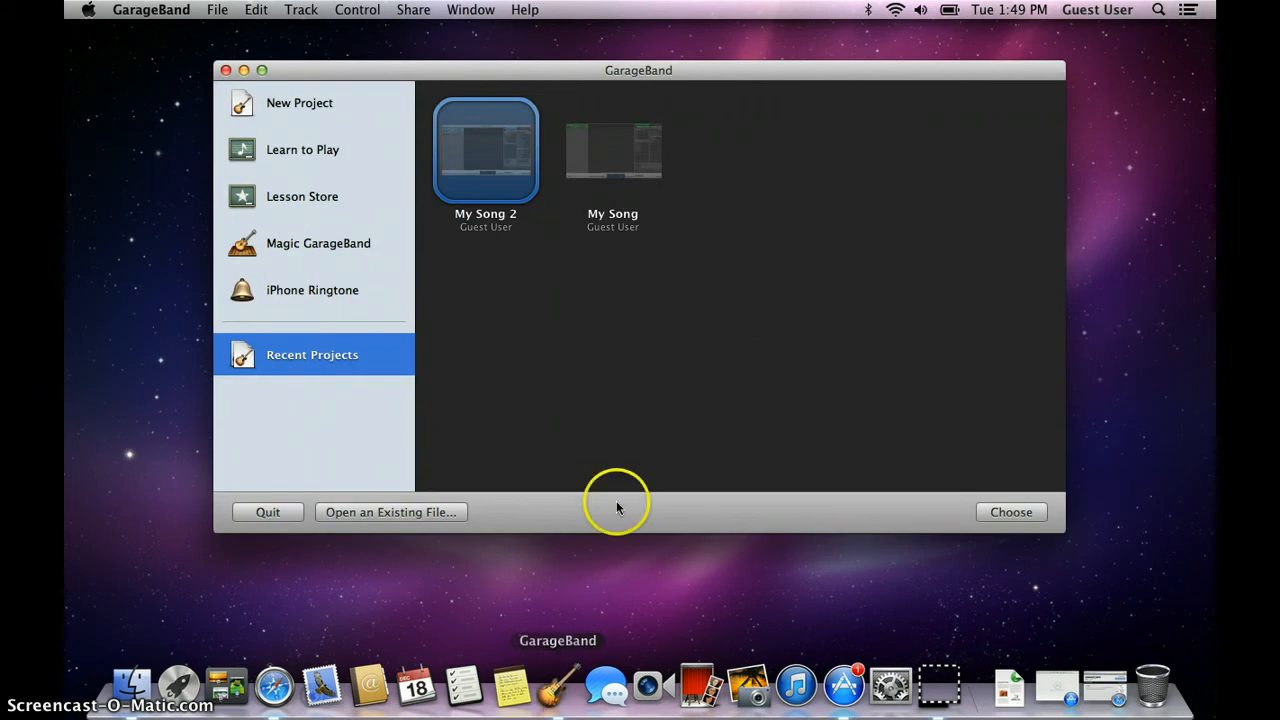
click(302, 100)
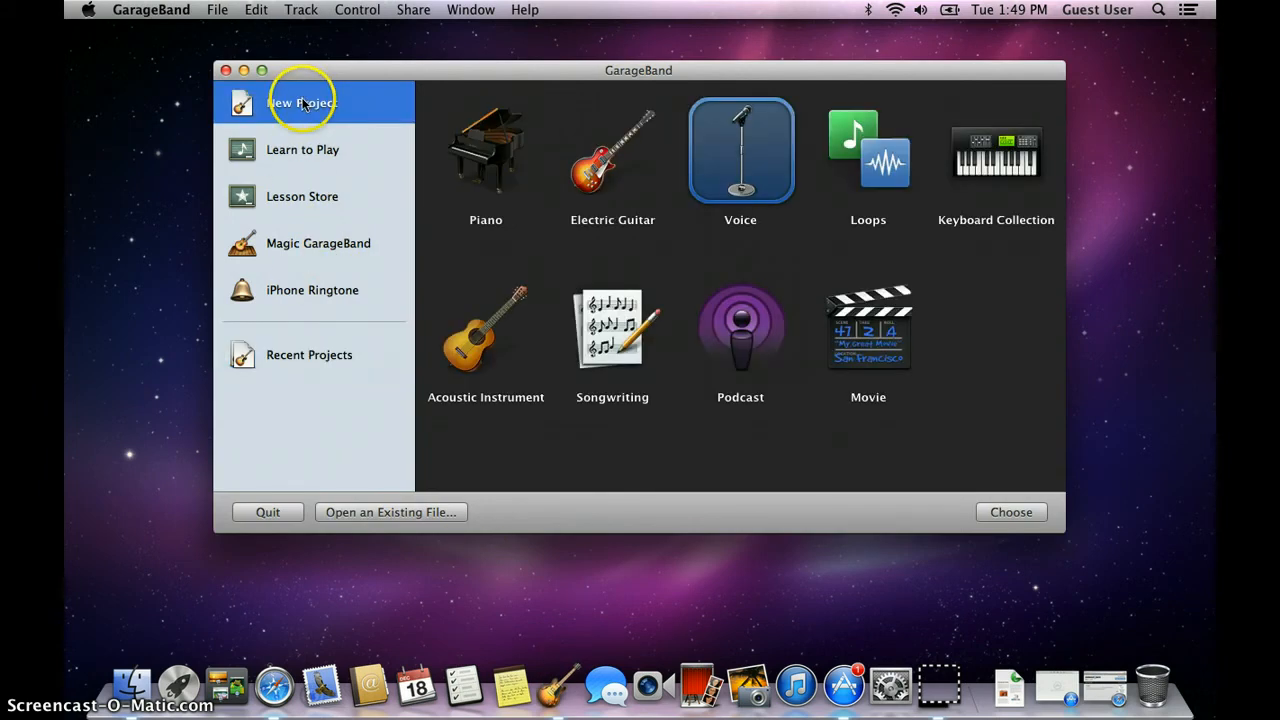
click(607, 162)
click(482, 155)
click(458, 305)
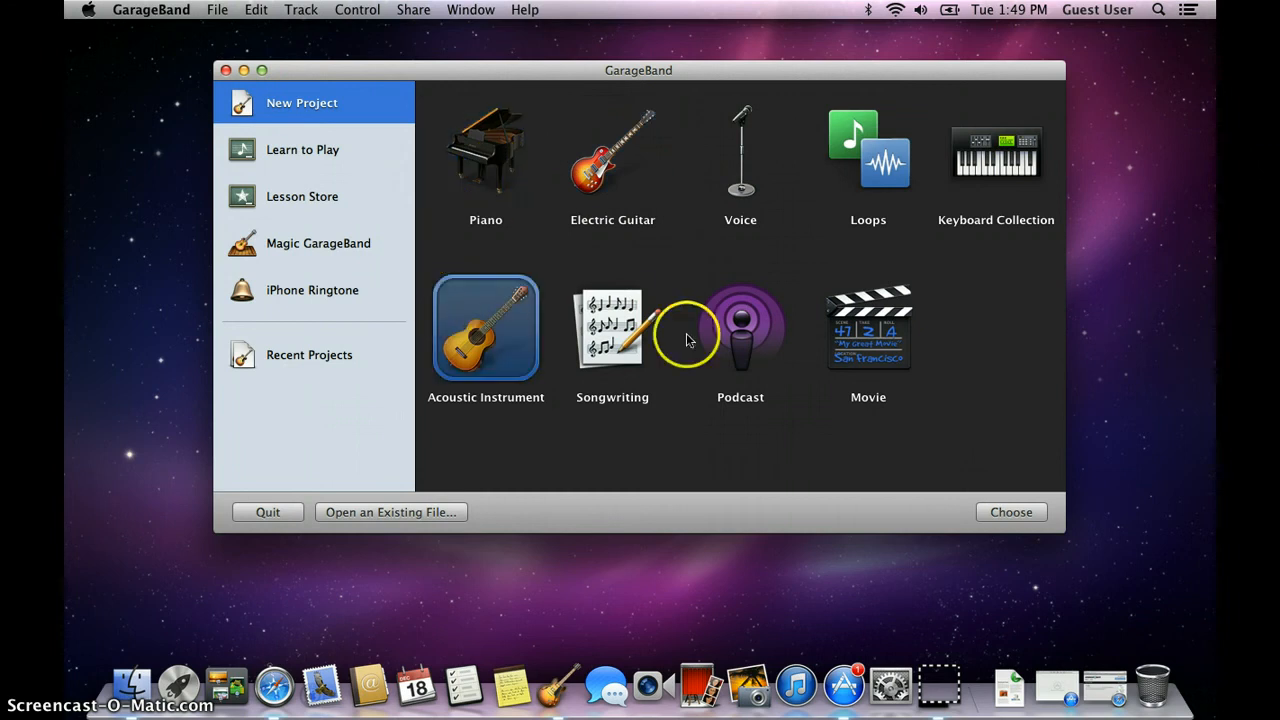
click(955, 150)
click(858, 145)
click(706, 138)
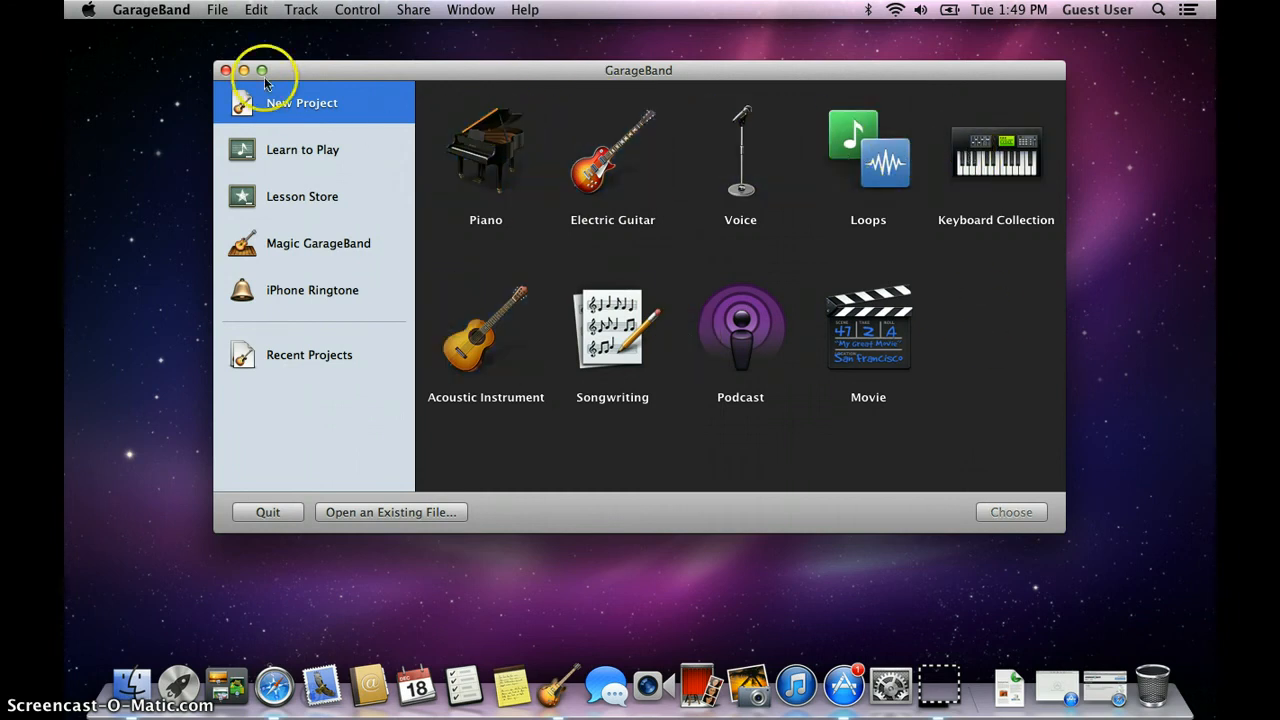
click(226, 70)
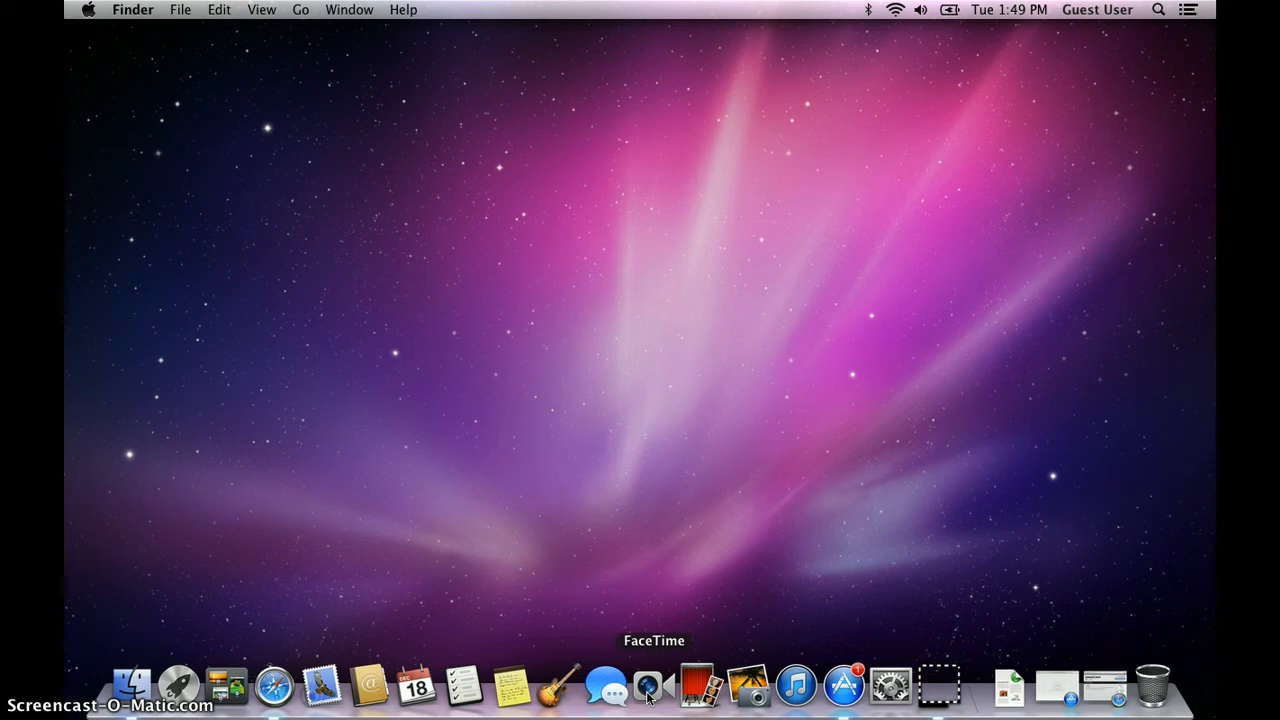
click(705, 692)
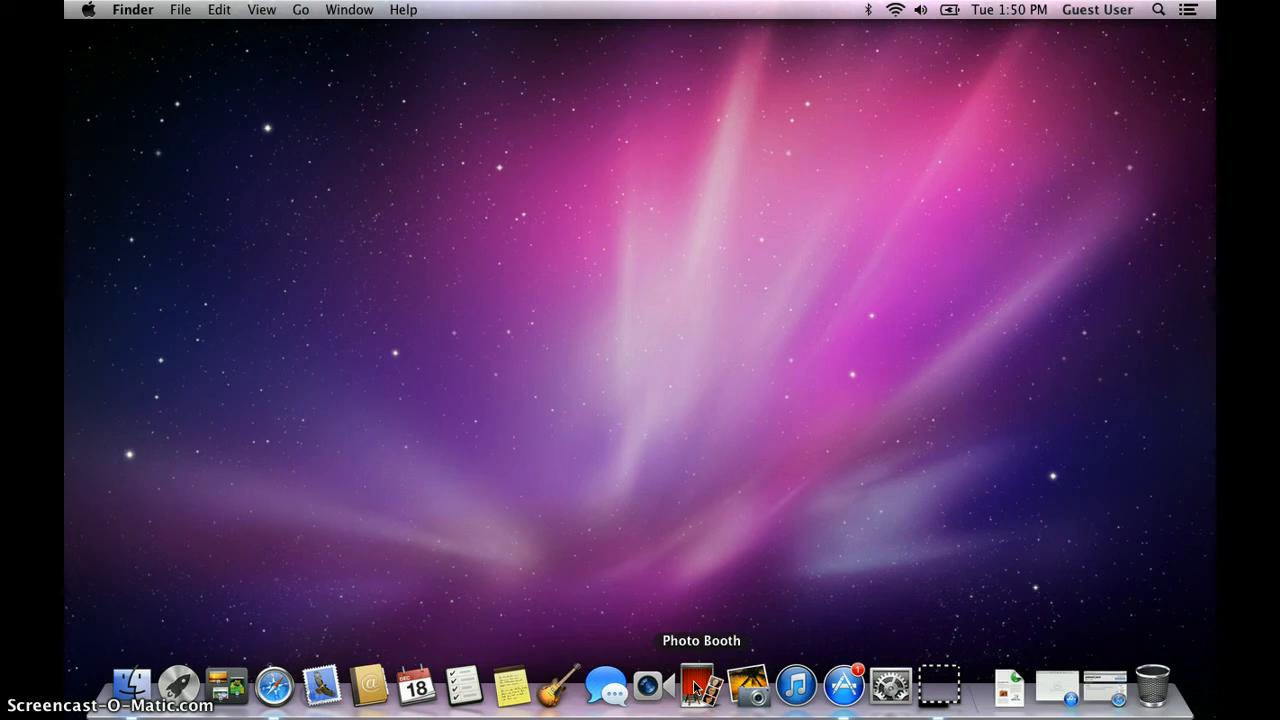
click(697, 688)
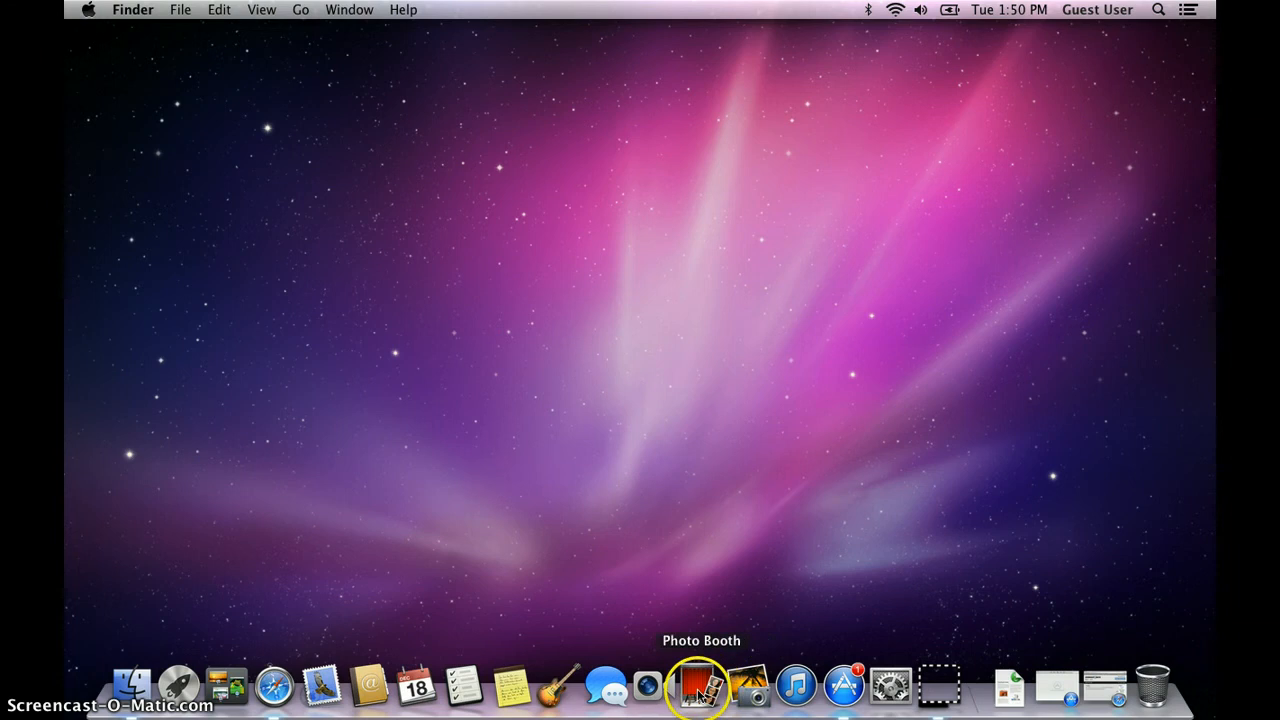
click(758, 697)
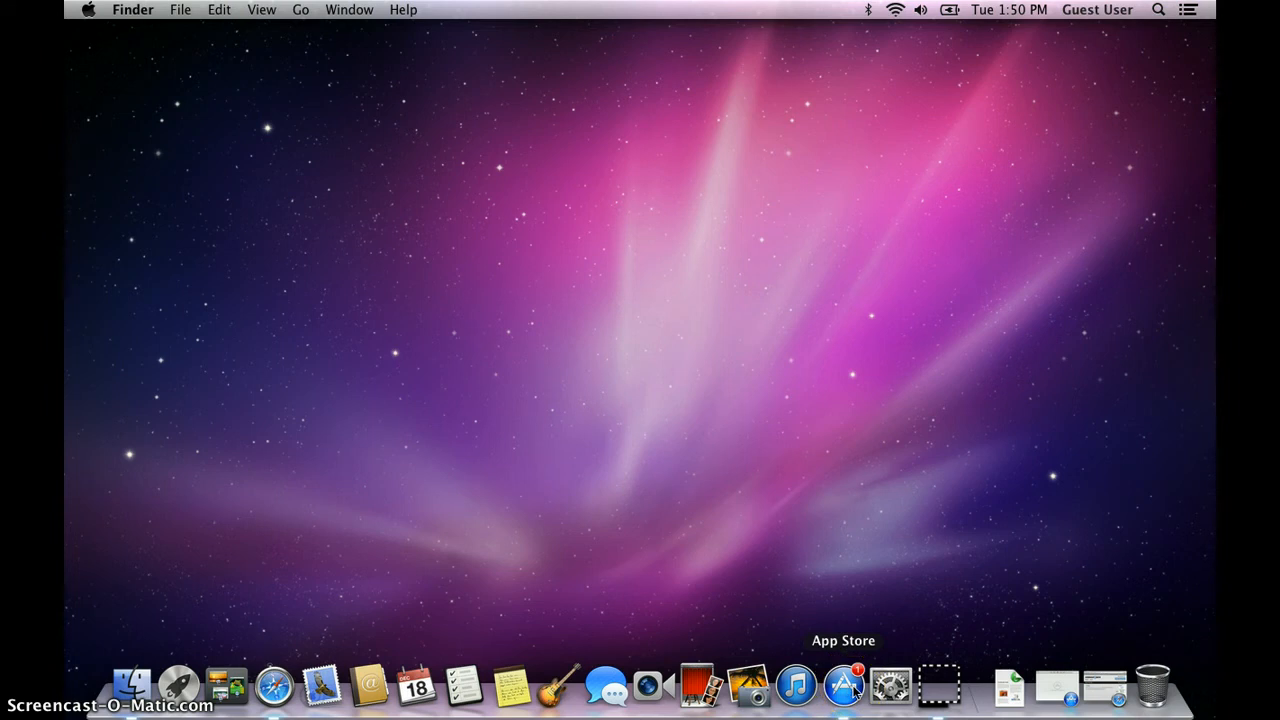
Examine the setting categories in System Preferences and close the window.
click(886, 697)
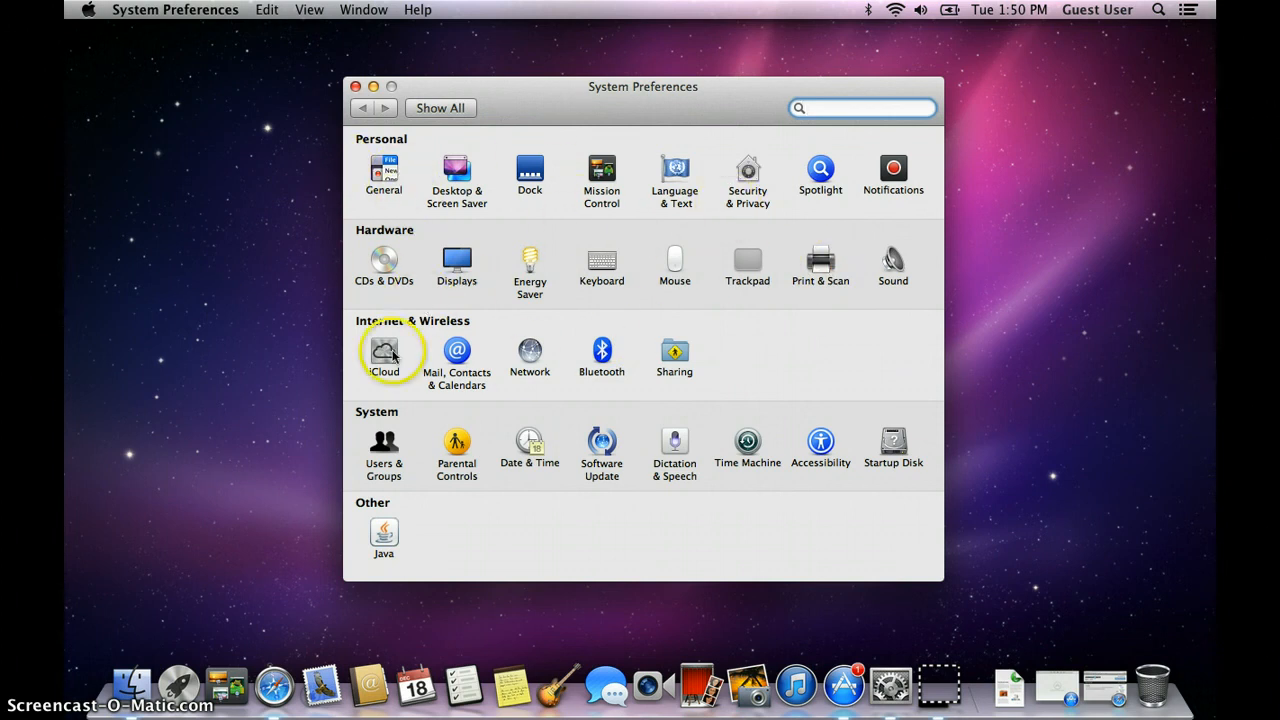
click(355, 86)
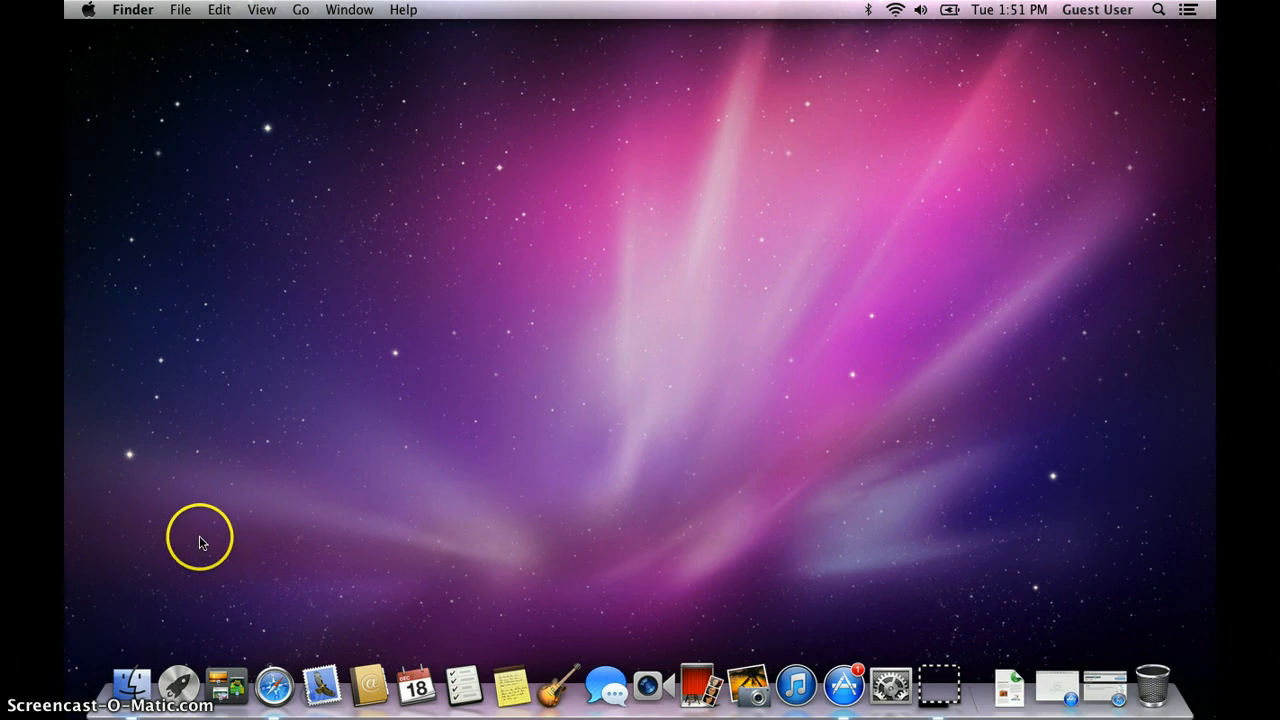
Restore the minimized Safari window with the Screen Recorder page, minimize it to the Dock, and restore it again.
click(1110, 688)
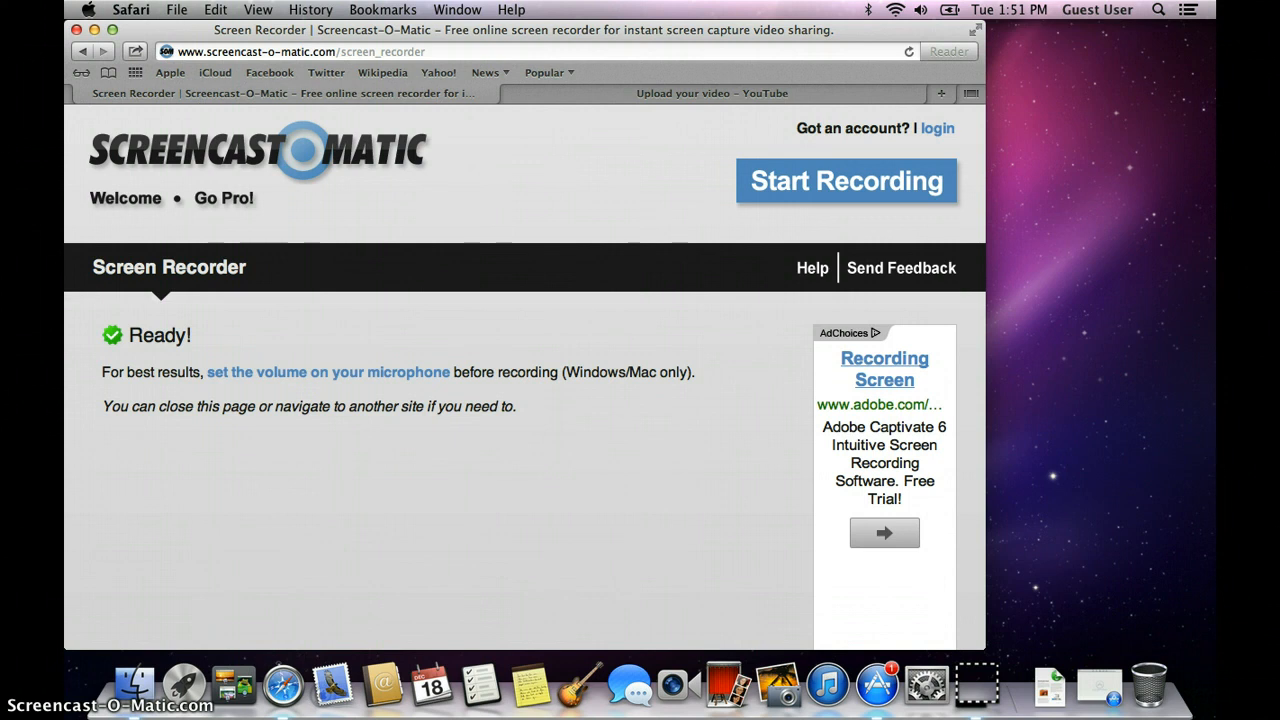
click(94, 30)
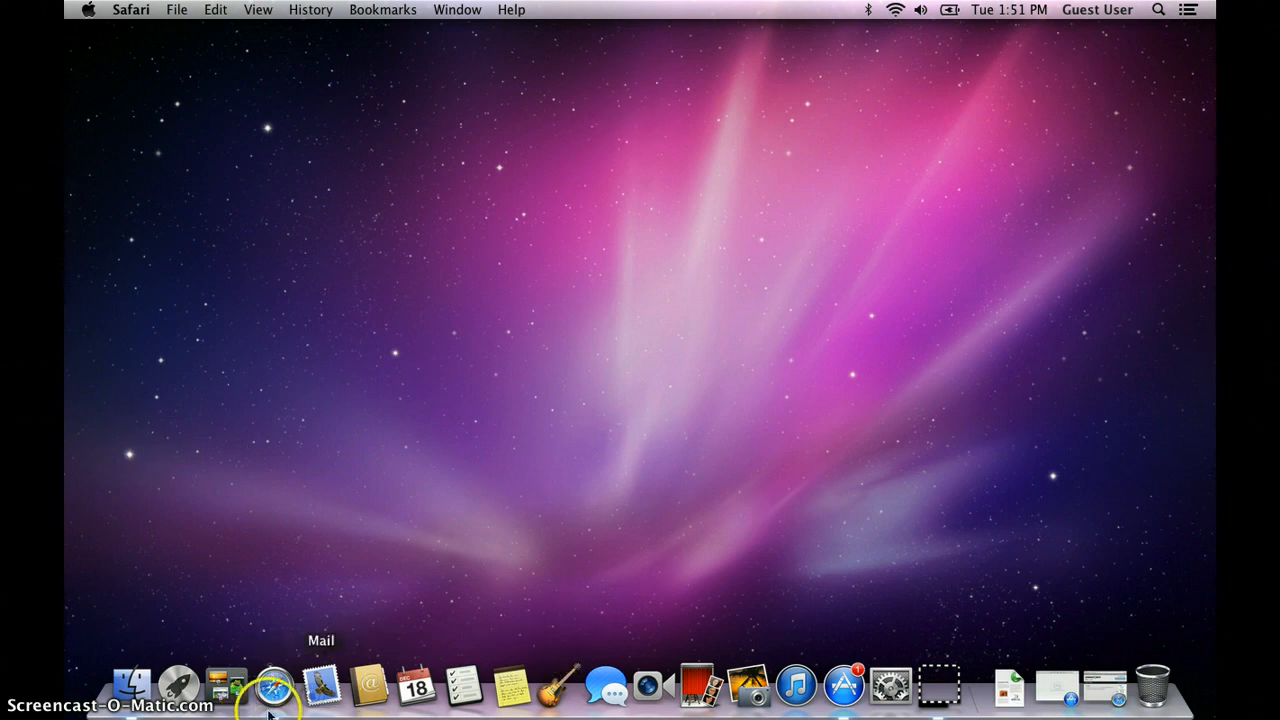
click(1105, 688)
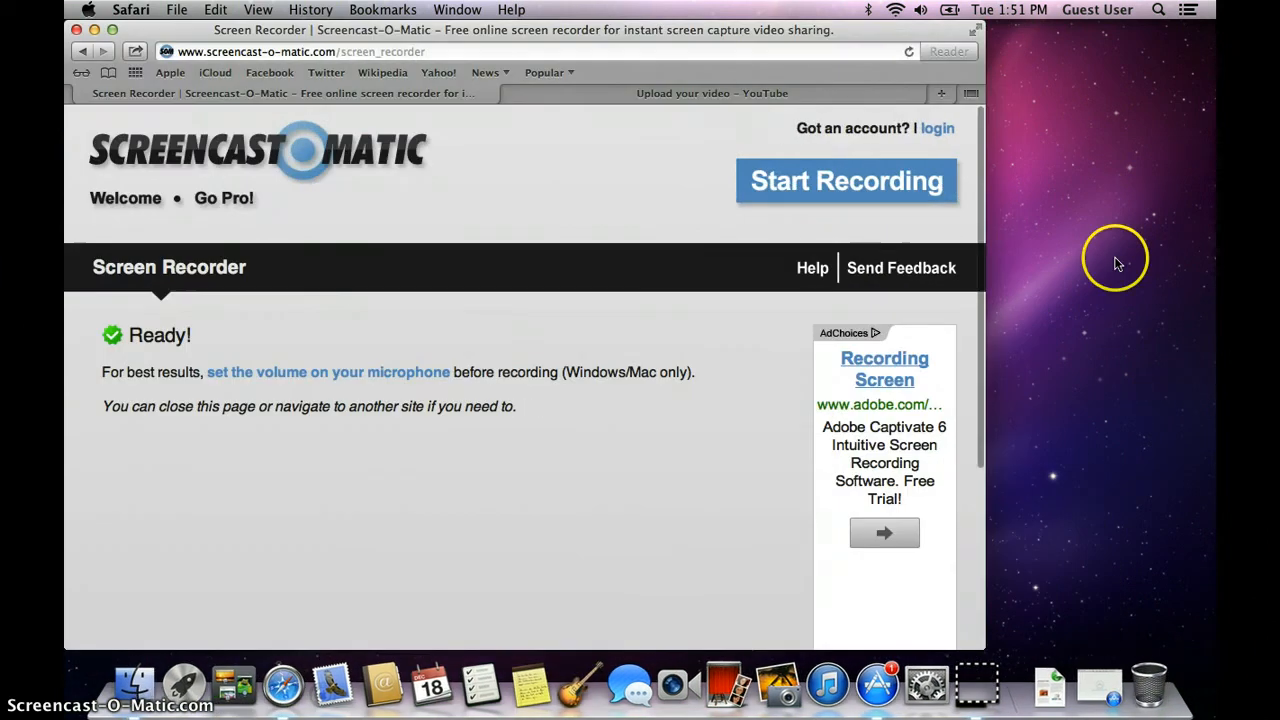
View Safari's History collection and its Top Sites page.
click(108, 72)
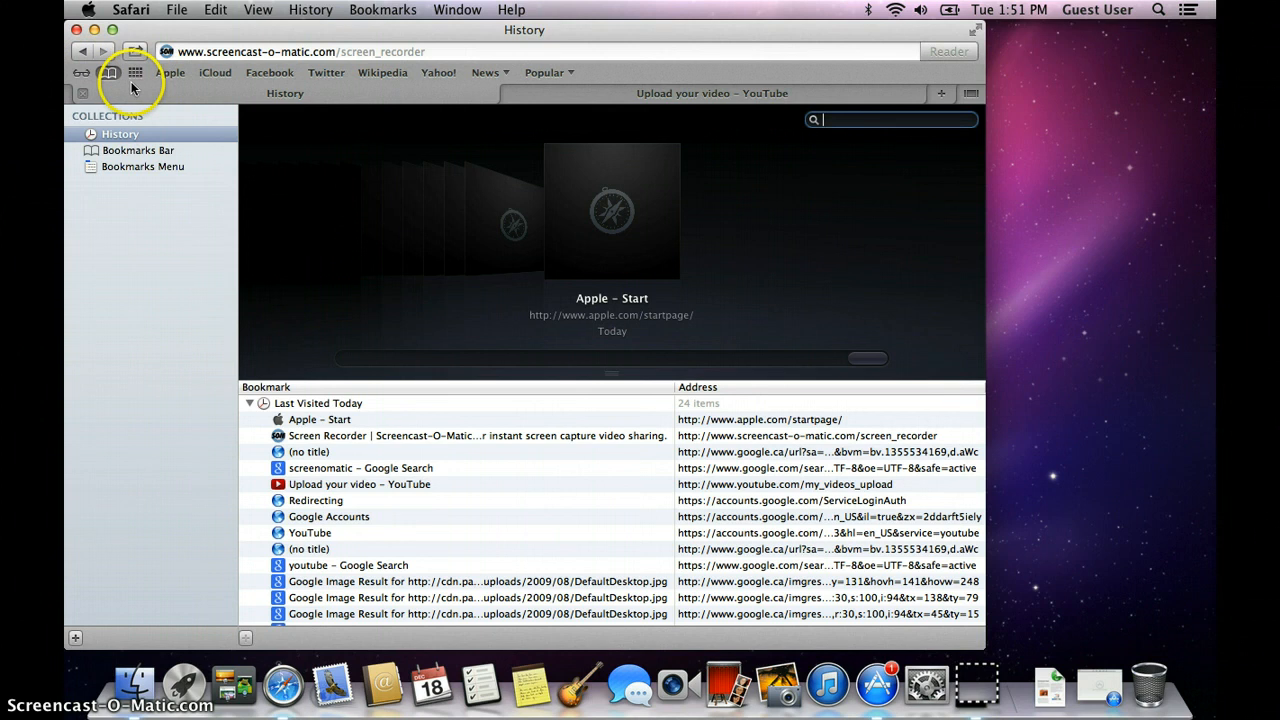
click(135, 77)
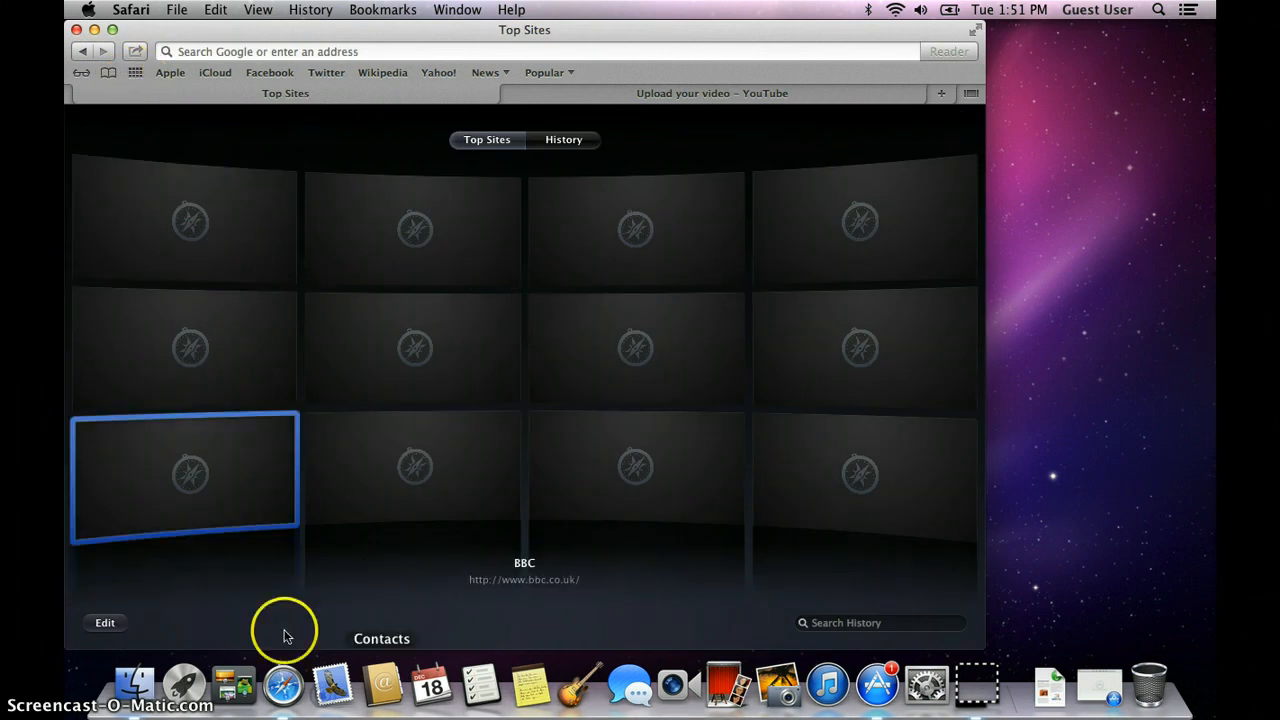
Try to close the Safari window, choose to stay on the YouTube upload page, and minimize the window instead.
click(78, 29)
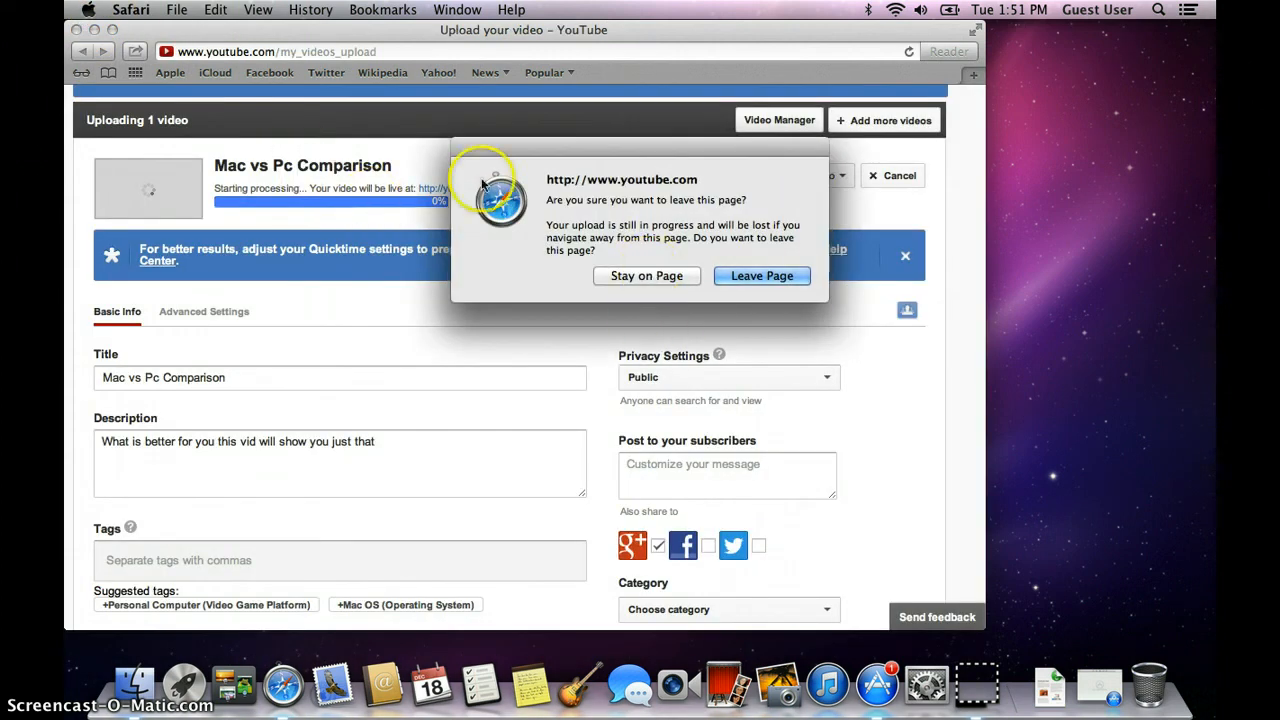
click(682, 276)
click(94, 29)
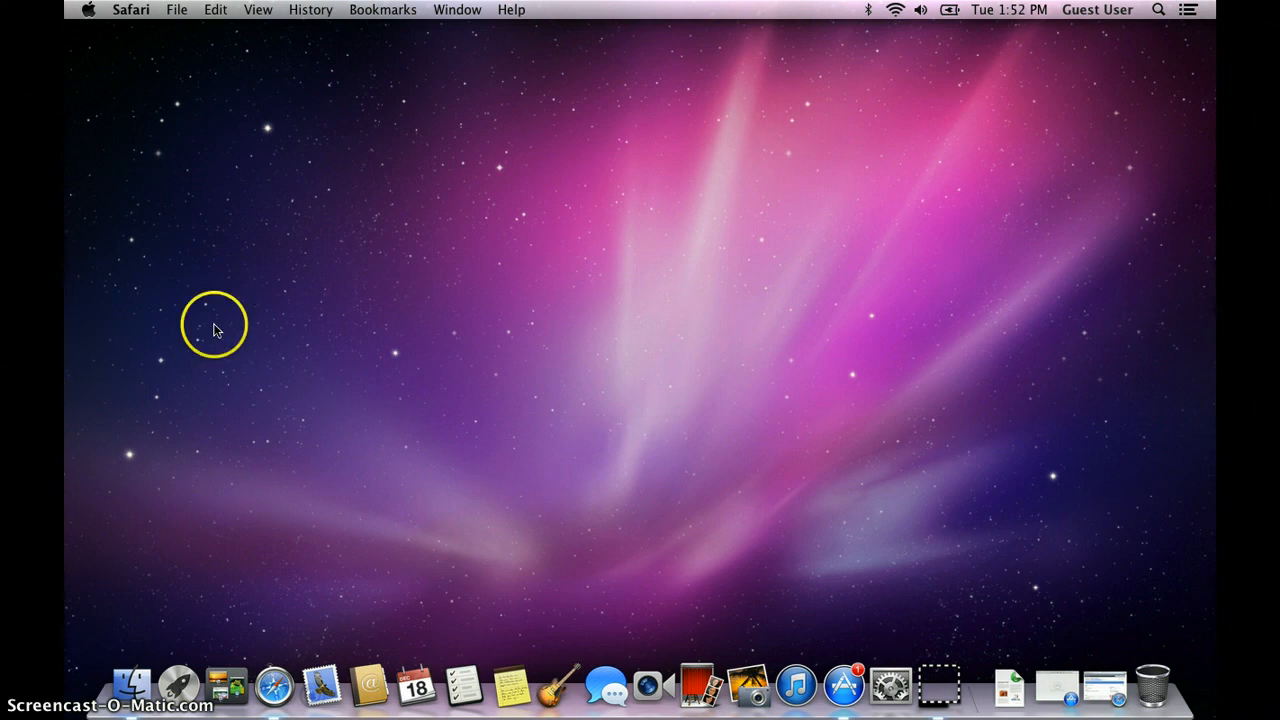
Switch to the neighbouring desktop space and return to the Finder desktop.
key(ctrl+Left)
key(ctrl+Right)
key(ctrl+Right)
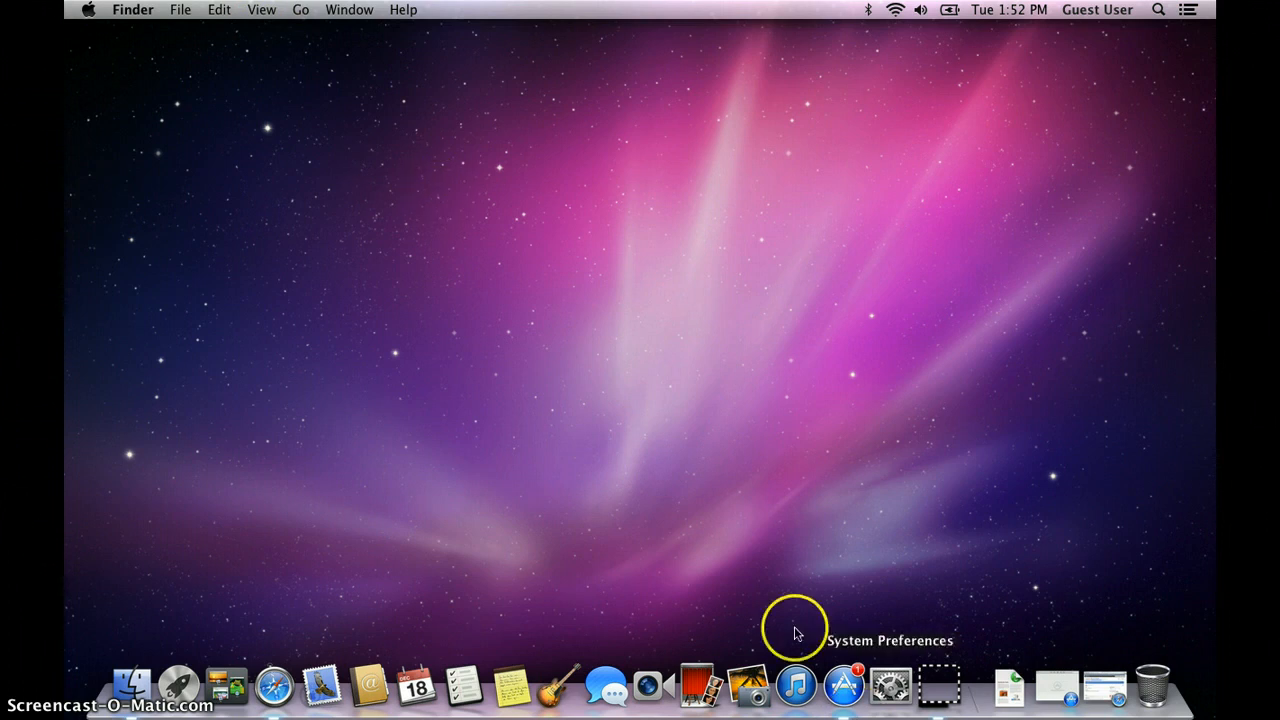
Switch to Screencast-O-Matic and show its application commands.
click(938, 684)
click(160, 10)
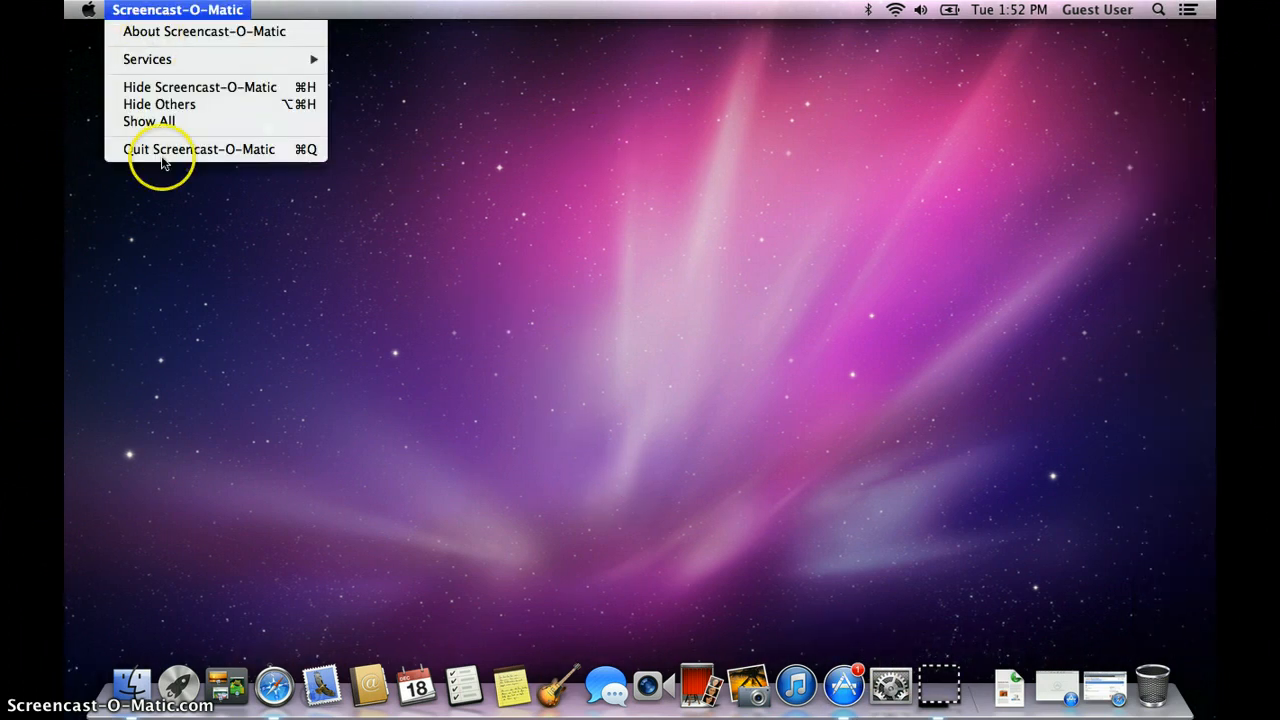